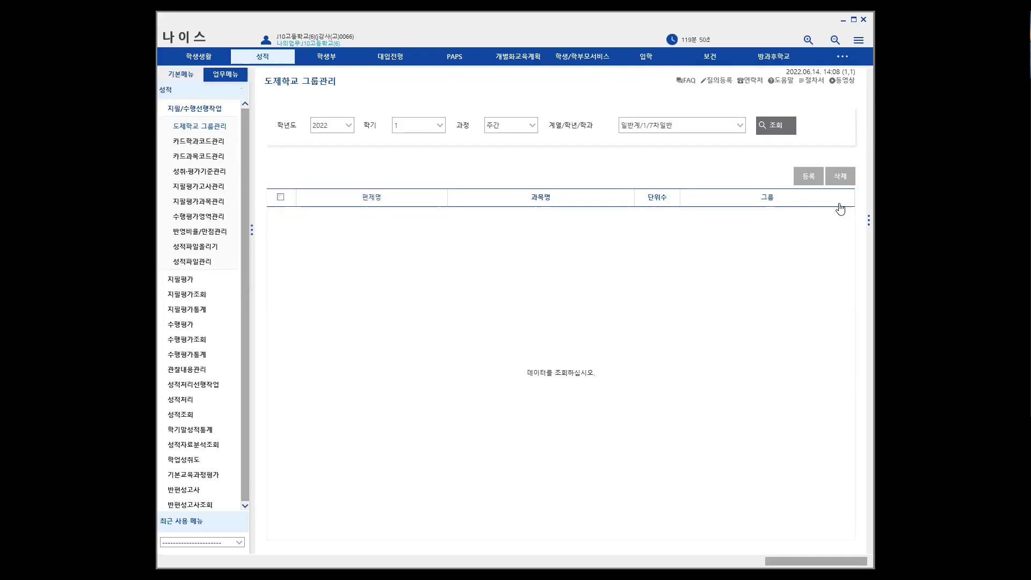
# Step: Look up the 도제학교 groups for 공업계/3/기계과 in the 2022 first-semester 주간 course
pyautogui.click(739, 129)
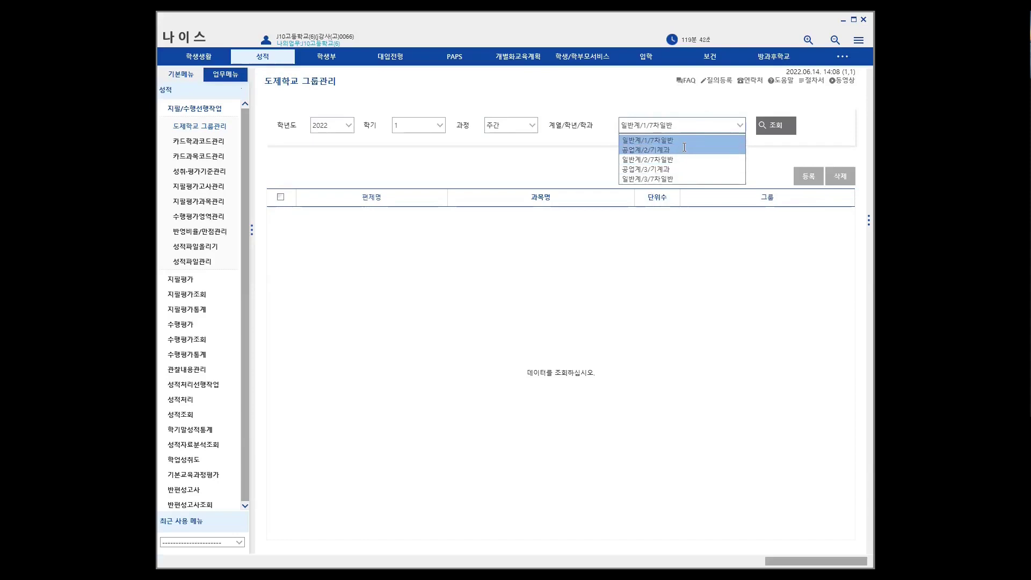
pyautogui.click(652, 169)
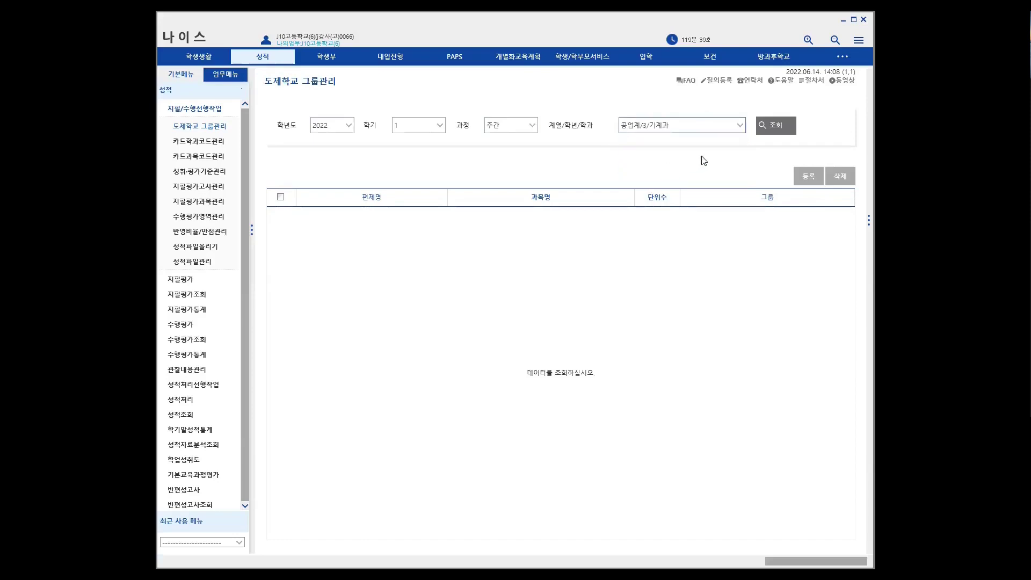
pyautogui.click(779, 133)
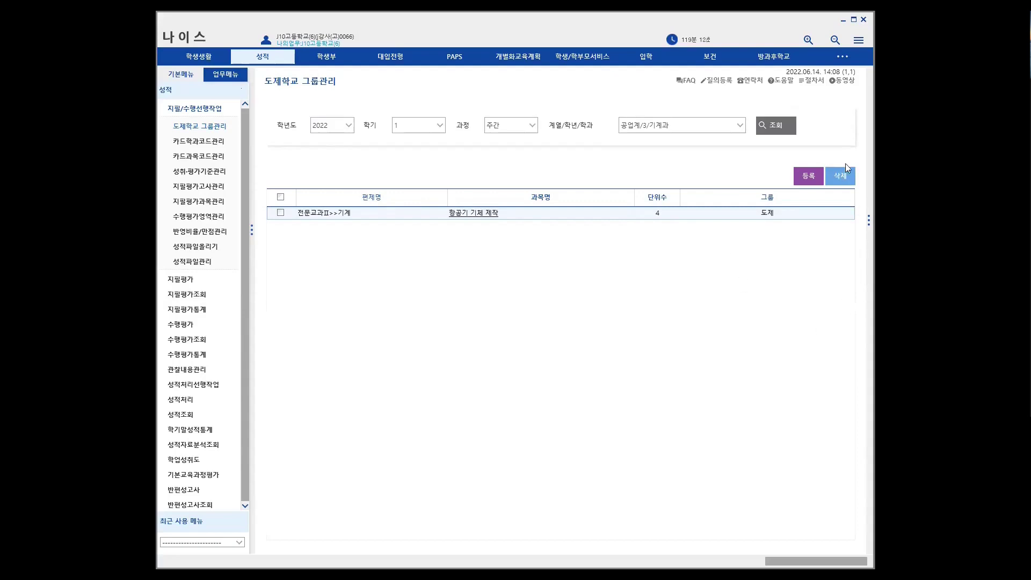
# Step: Check the group options for classroom 3 of 항공기 기체 제작(4) in the 도제학교 group registration and close it without saving
pyautogui.click(811, 179)
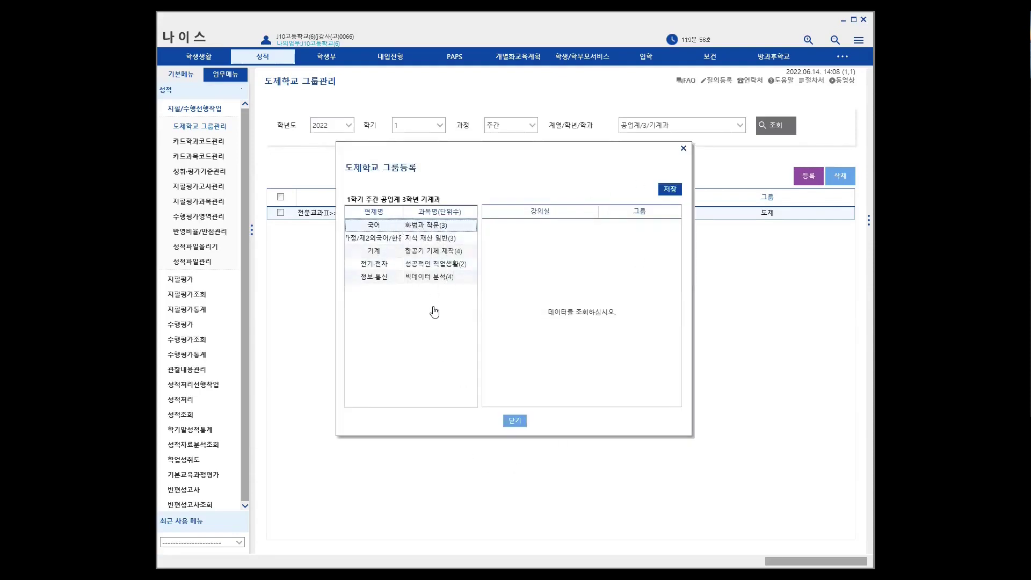
pyautogui.click(451, 252)
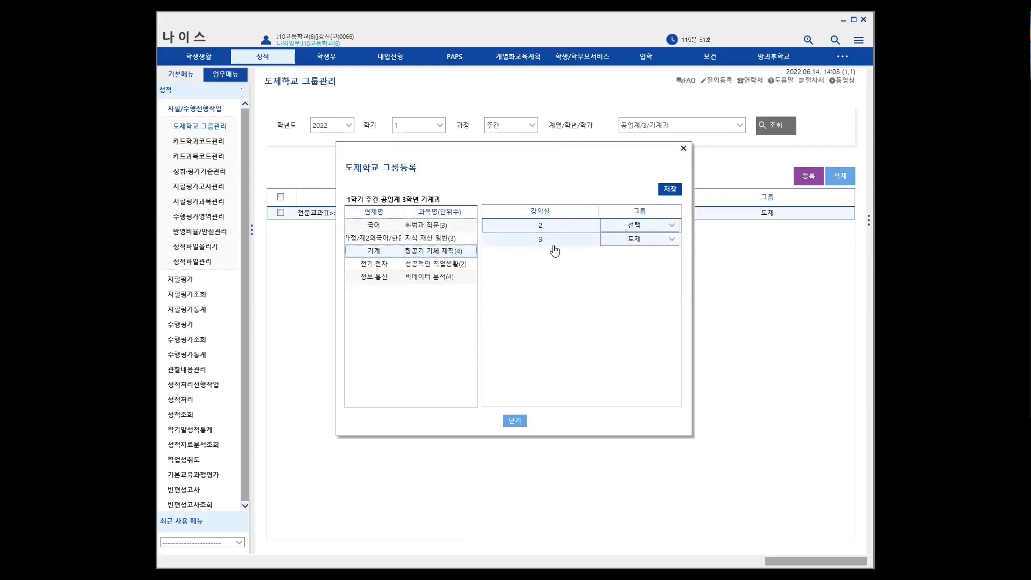
pyautogui.click(672, 244)
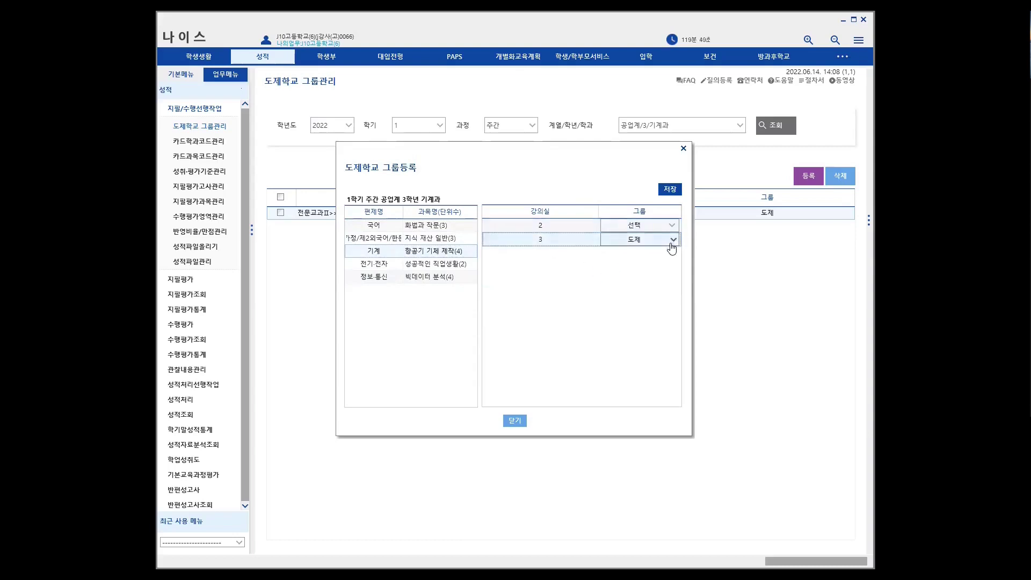
pyautogui.click(673, 241)
pyautogui.click(626, 262)
pyautogui.click(515, 422)
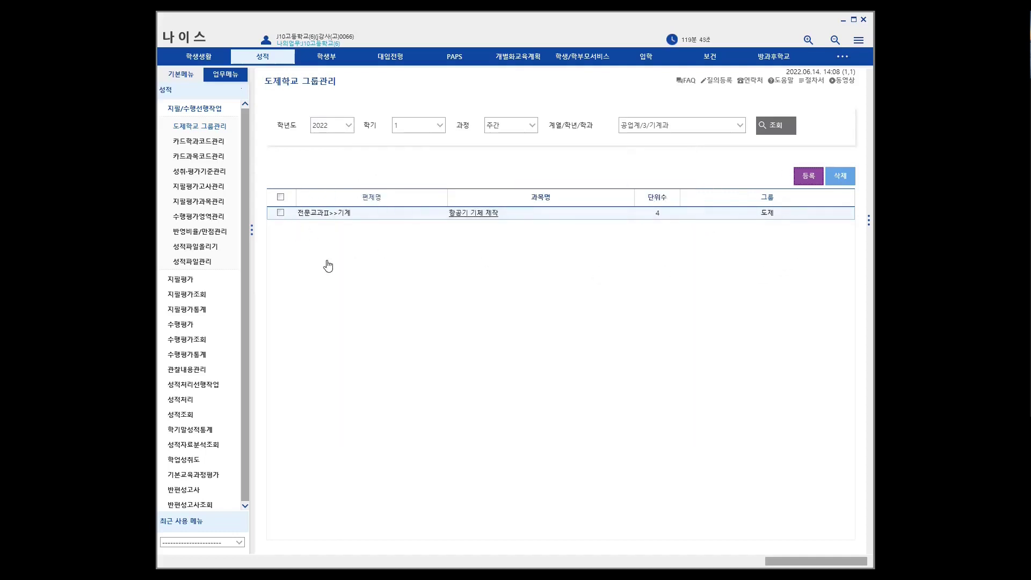
# Step: Review the group options for classroom 2 of 빅데이터 분석(4) and the classrooms of 항공기 기체 제작(4) in the group registration, closing it without saving
pyautogui.click(810, 177)
pyautogui.click(430, 278)
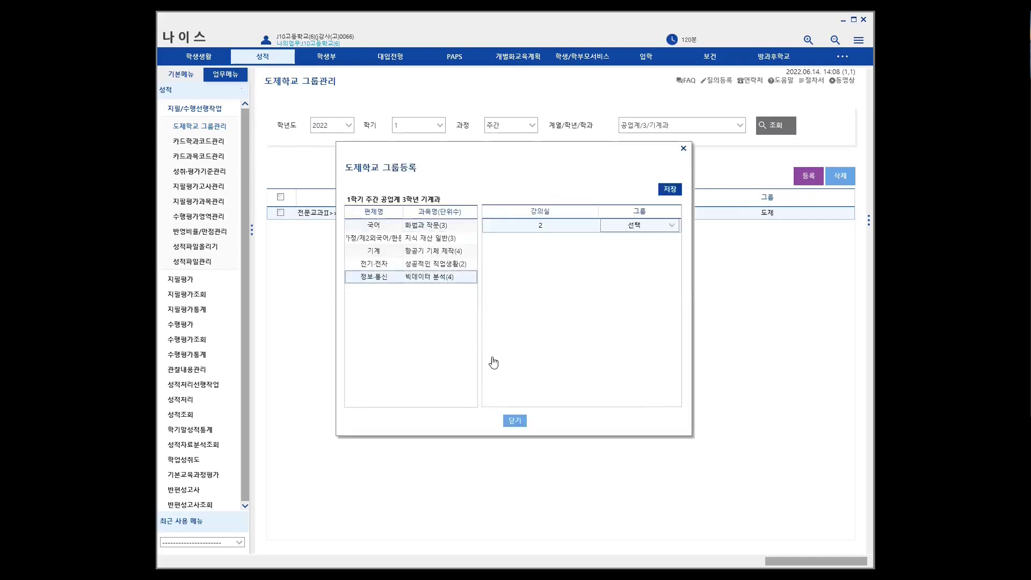
pyautogui.click(671, 228)
pyautogui.click(673, 228)
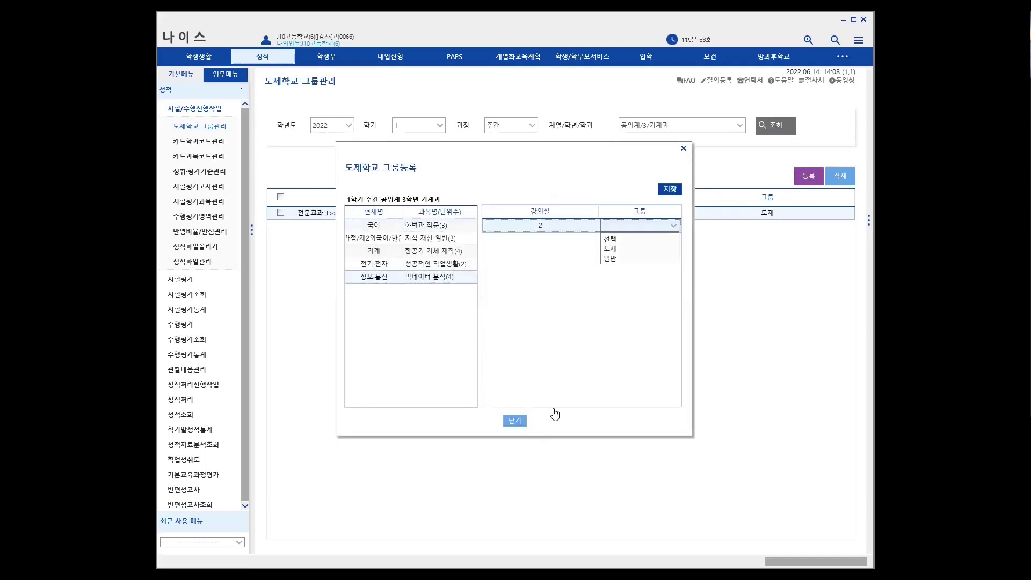
pyautogui.click(445, 266)
pyautogui.click(451, 256)
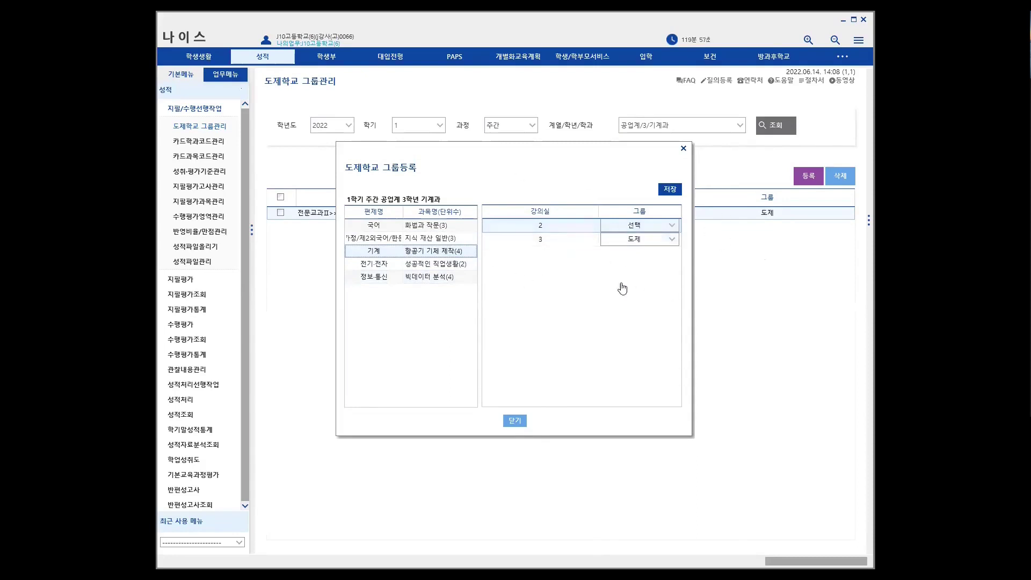
pyautogui.click(514, 422)
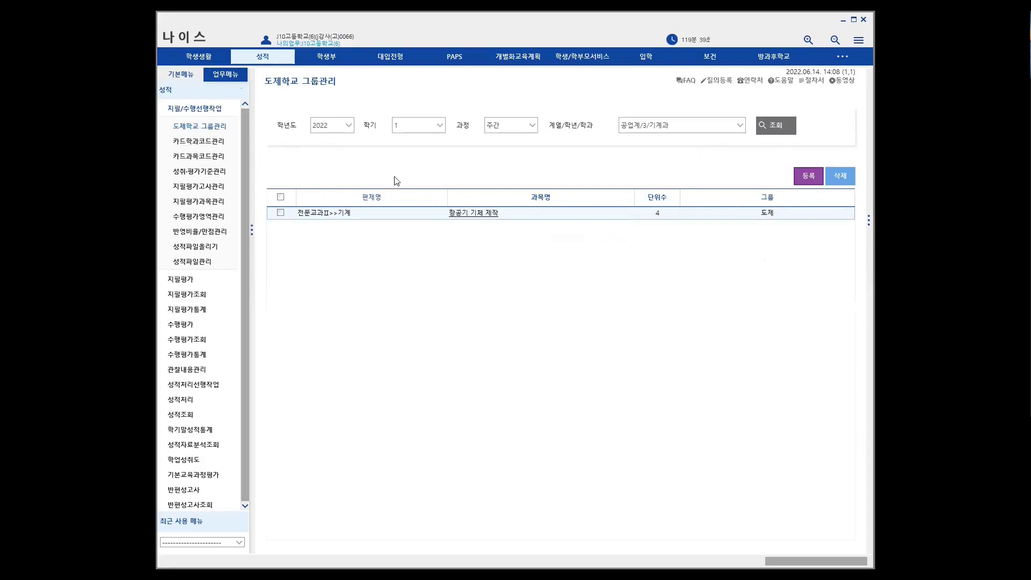
# Step: Look up the 2022 주간 카드학과코드 list and the first-semester 카드과목코드 list for grade 1
pyautogui.click(202, 142)
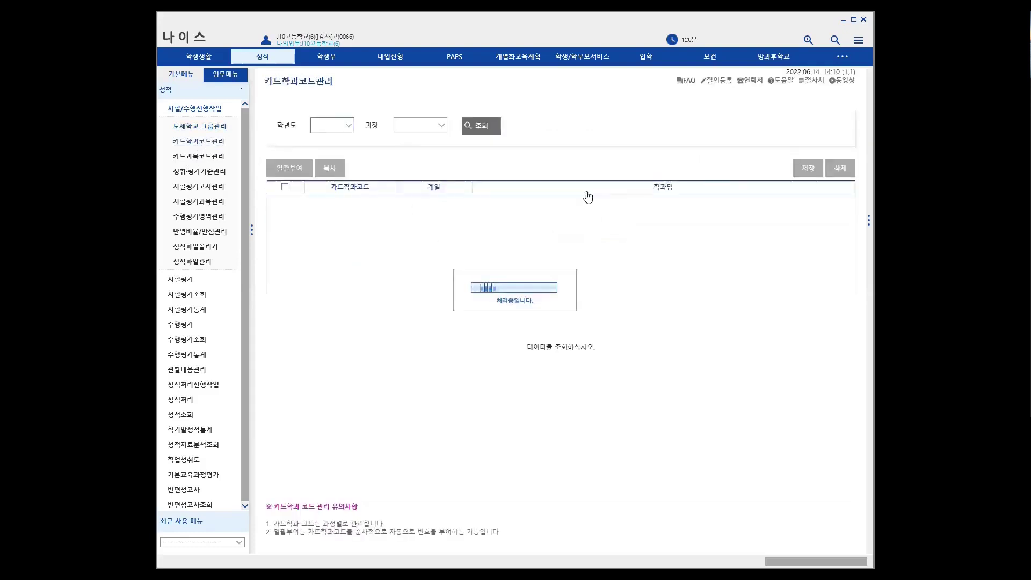
pyautogui.click(486, 130)
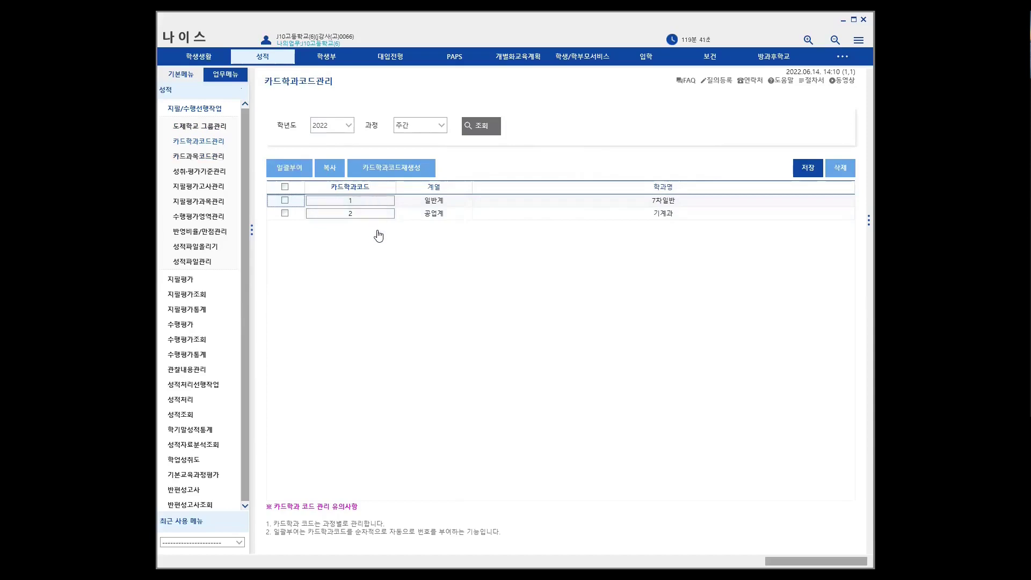
pyautogui.click(197, 156)
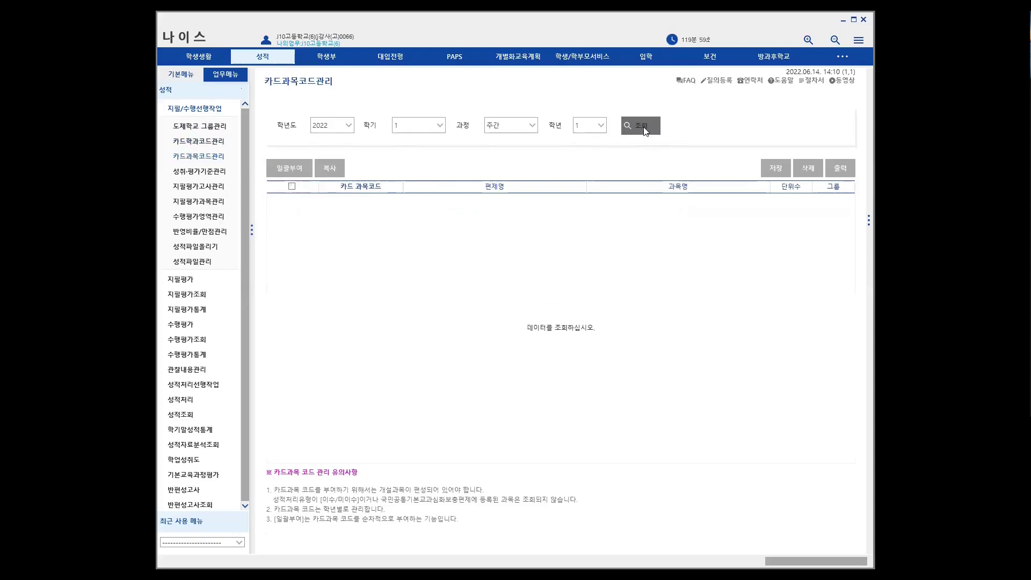
pyautogui.click(644, 129)
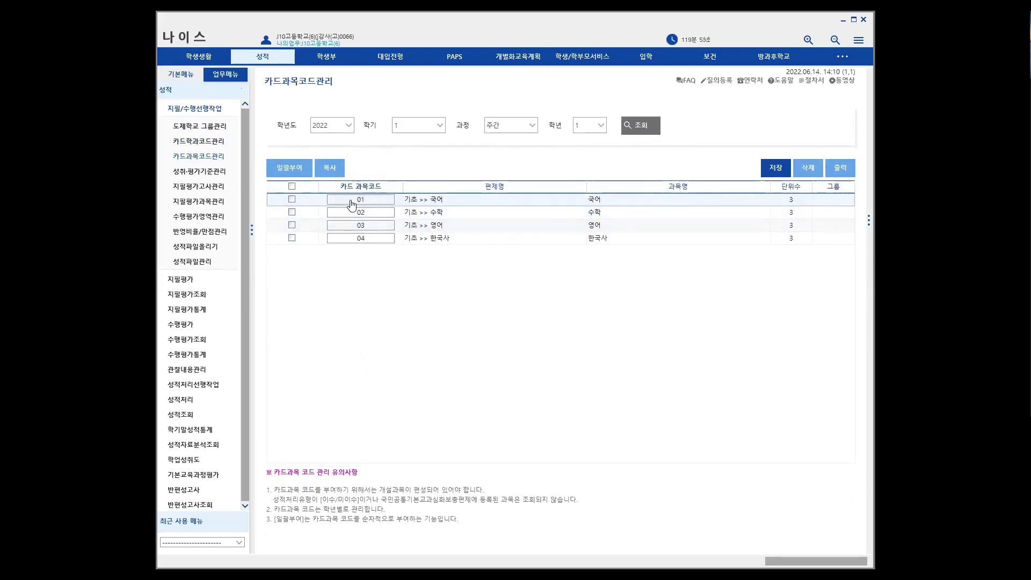
# Step: Look up the grade 2 카드과목코드 list and bulk-assign sequential codes to all its subjects
pyautogui.click(601, 126)
pyautogui.click(588, 148)
pyautogui.click(642, 127)
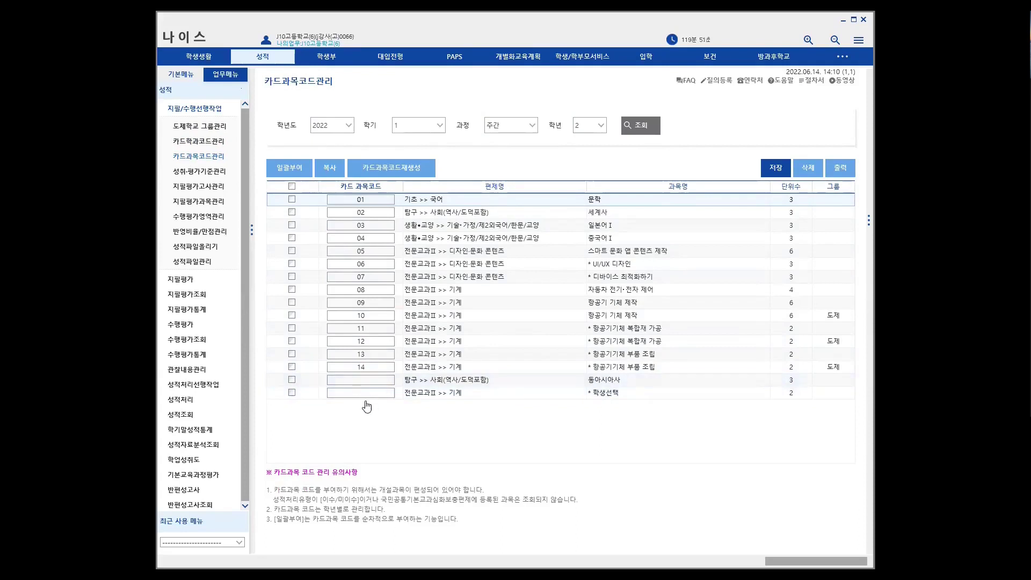
pyautogui.click(292, 186)
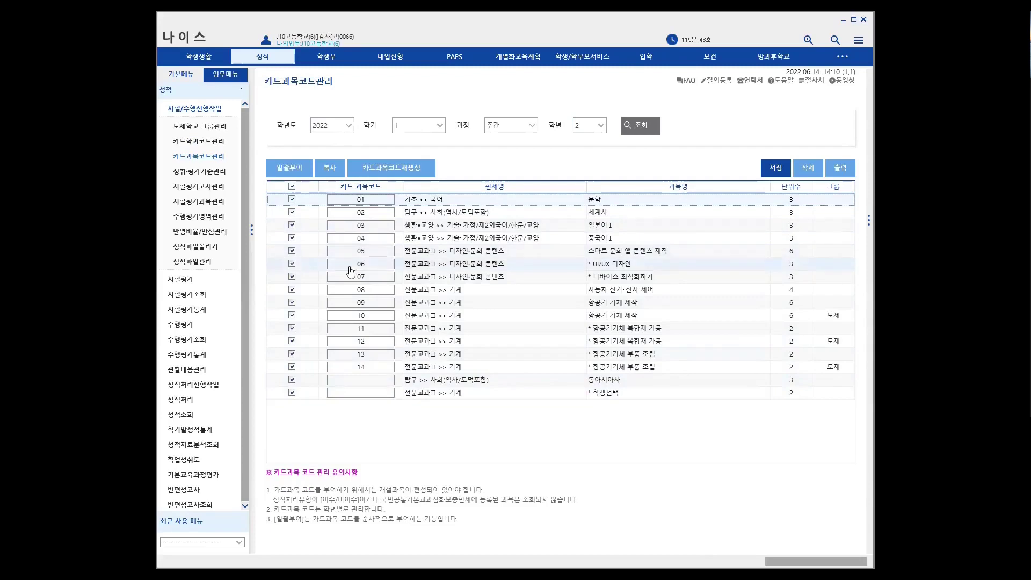
pyautogui.click(291, 173)
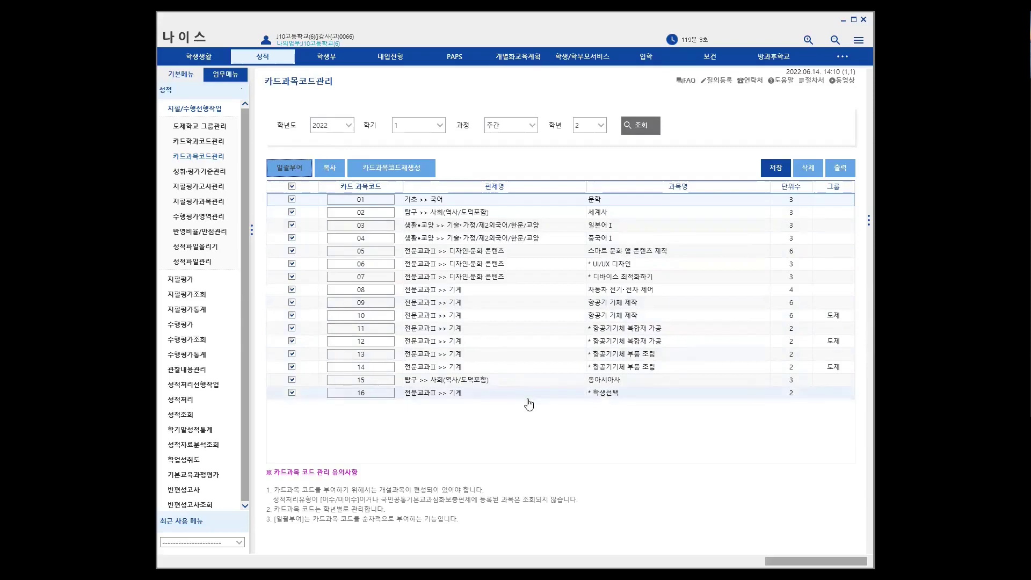
# Step: Look up the grade 3 카드과목코드 list, discarding the unsaved grade 2 codes
pyautogui.click(595, 131)
pyautogui.click(582, 157)
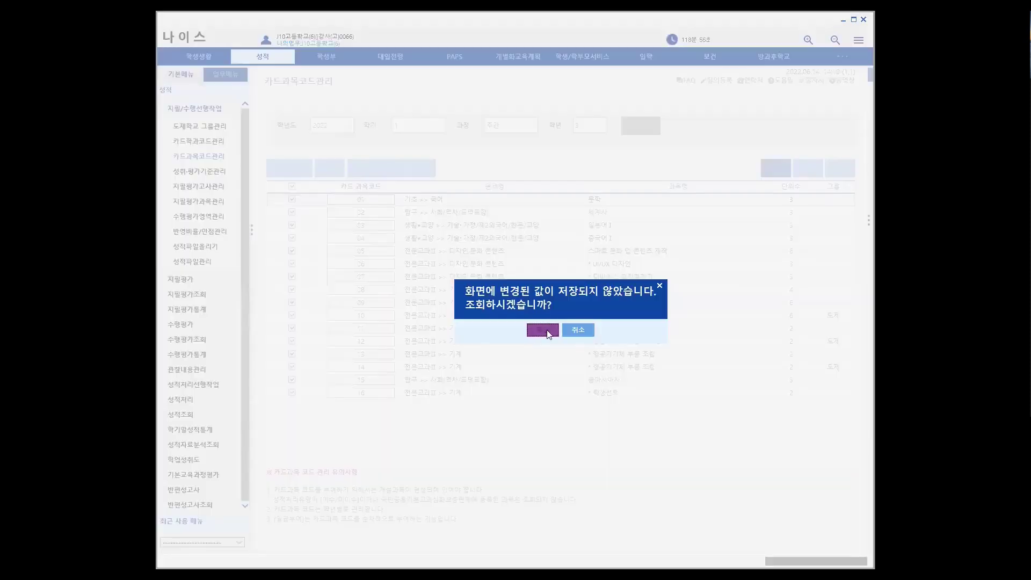
pyautogui.click(548, 332)
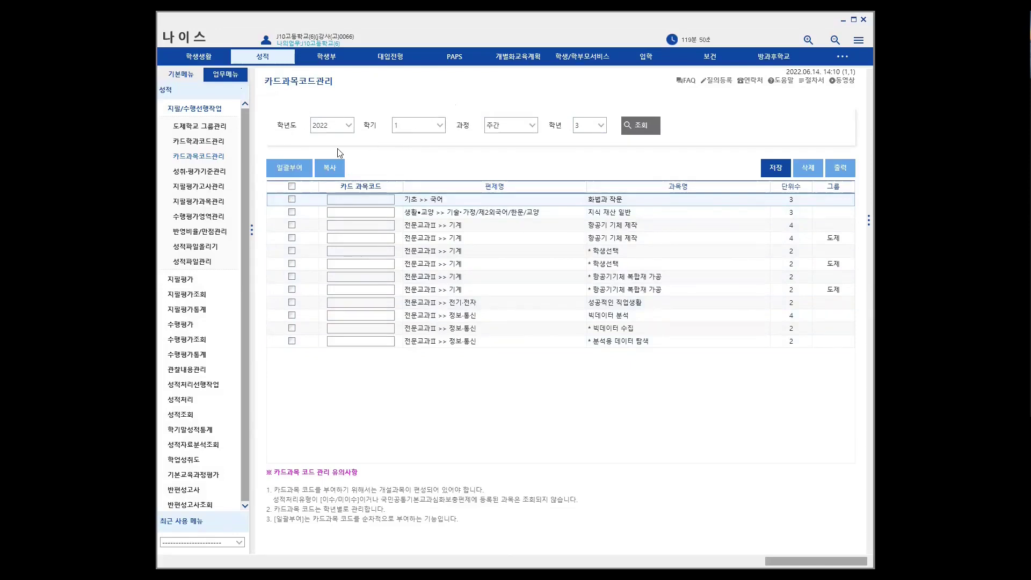
# Step: Bulk-assign card subject codes 01 to 12 to all grade 3 subjects, clear the row selection and save
pyautogui.click(292, 186)
pyautogui.click(299, 169)
pyautogui.click(775, 168)
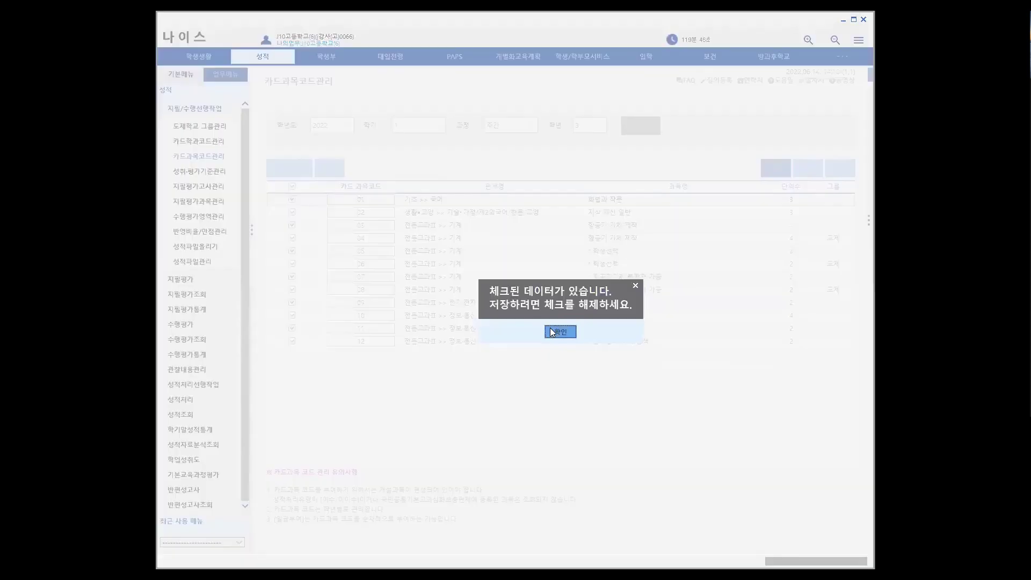
pyautogui.click(550, 329)
pyautogui.click(292, 187)
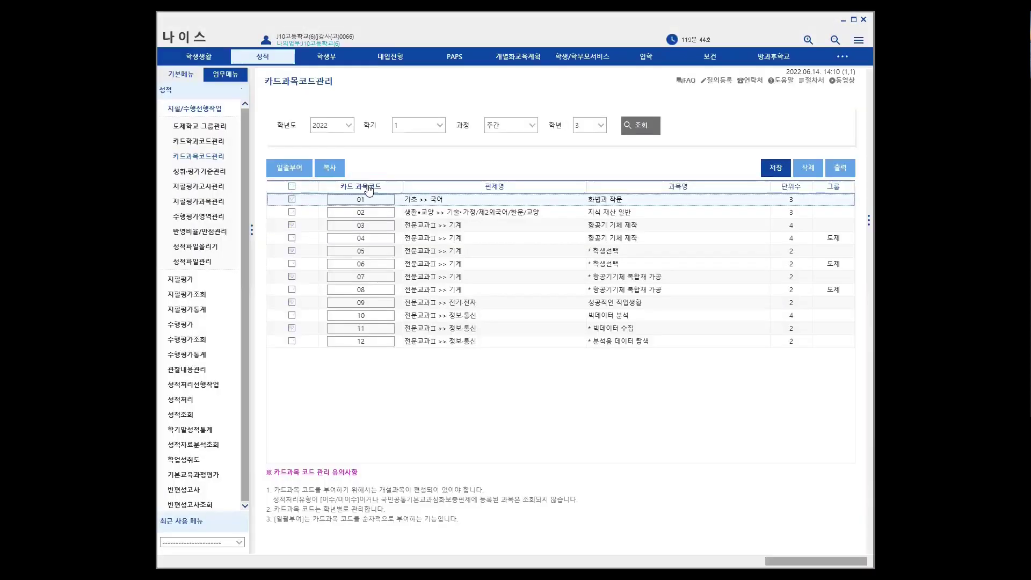
pyautogui.click(776, 168)
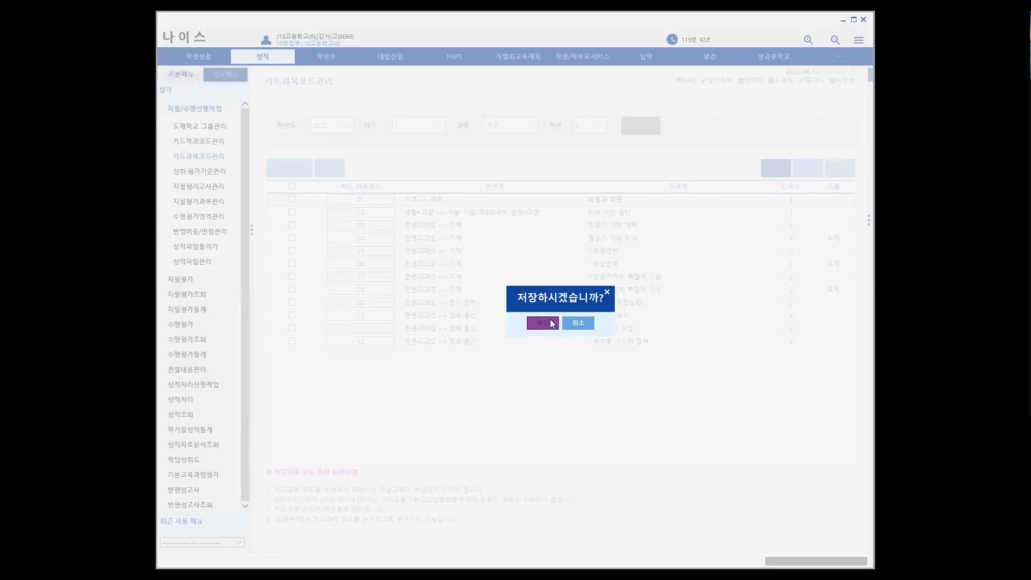
pyautogui.click(551, 320)
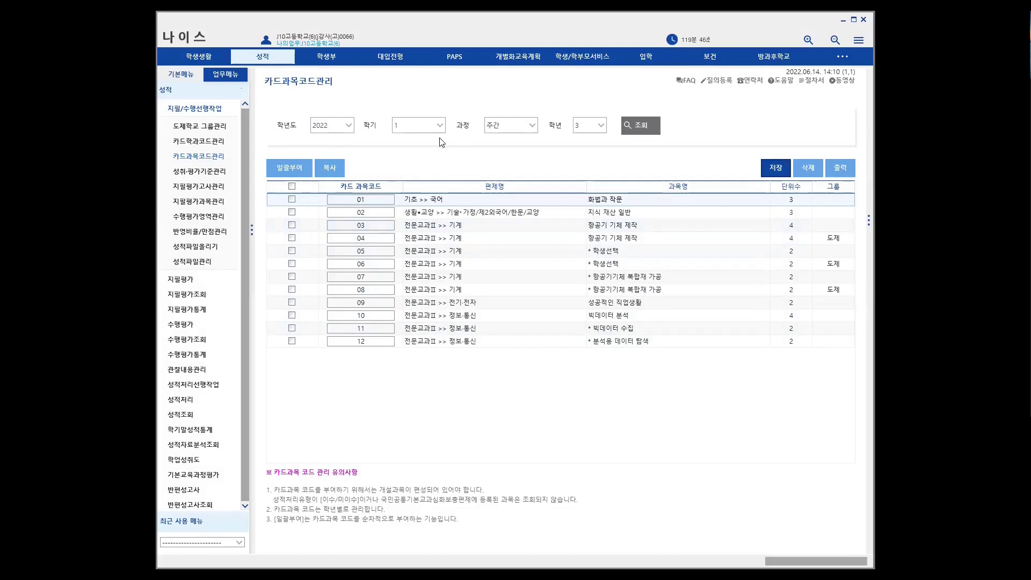
# Step: Compare the card subject code lists of grades 2 and 3 by looking them up alternately, ending on grade 3
pyautogui.click(601, 125)
pyautogui.click(587, 148)
pyautogui.click(645, 130)
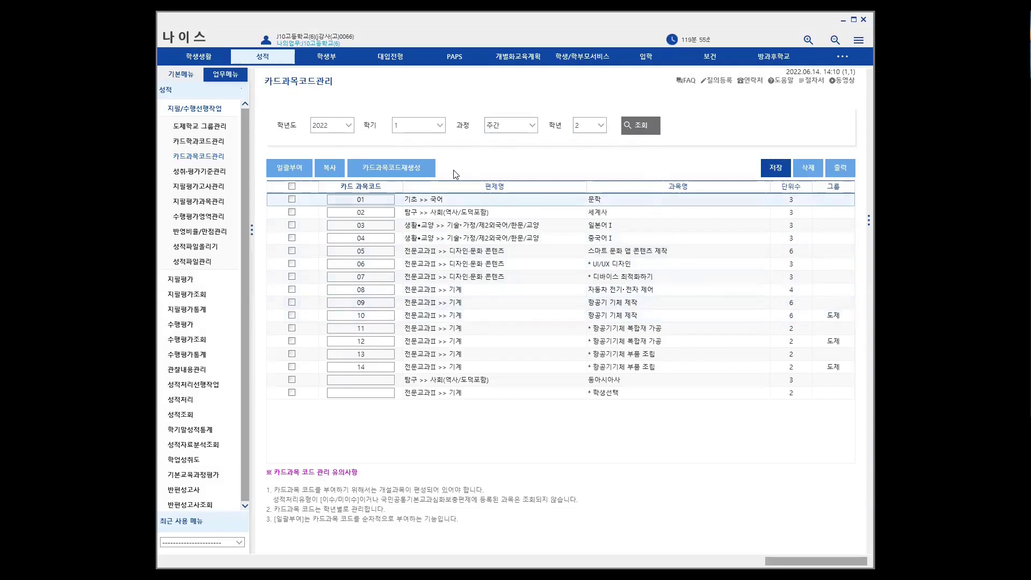
pyautogui.click(590, 126)
pyautogui.click(588, 157)
pyautogui.click(641, 127)
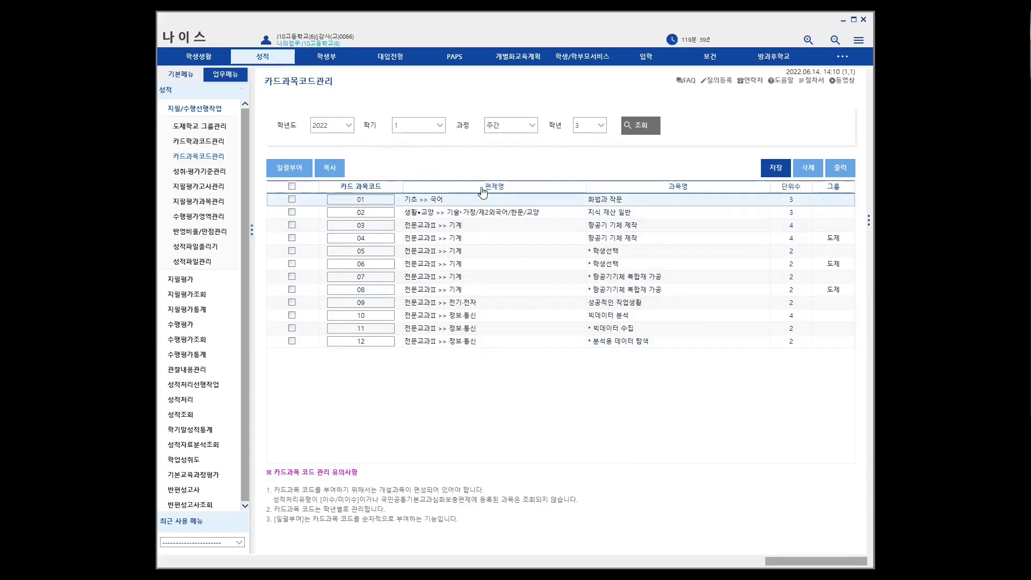
pyautogui.click(593, 125)
pyautogui.click(588, 149)
pyautogui.click(639, 131)
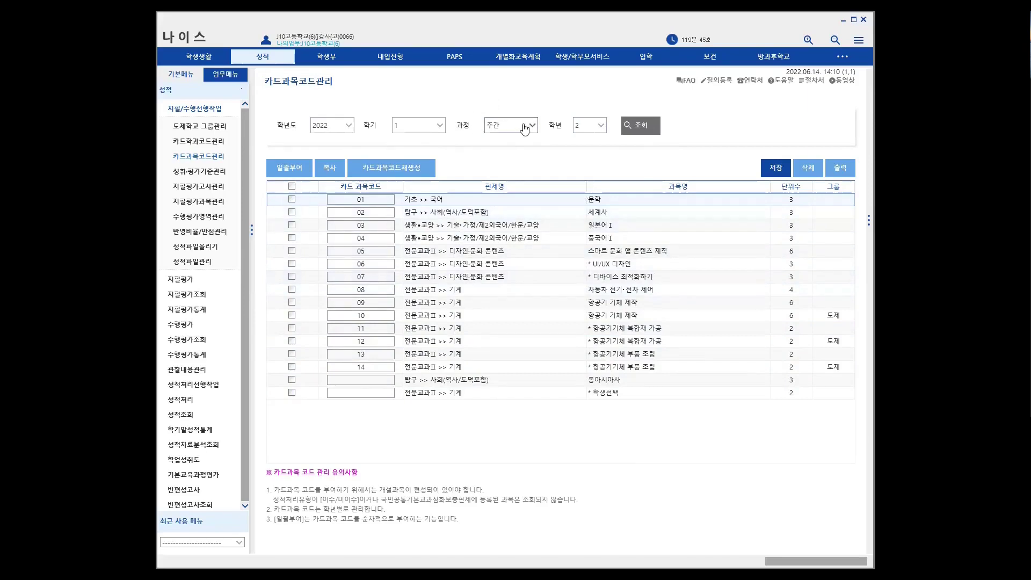
pyautogui.click(590, 125)
pyautogui.click(585, 159)
pyautogui.click(637, 129)
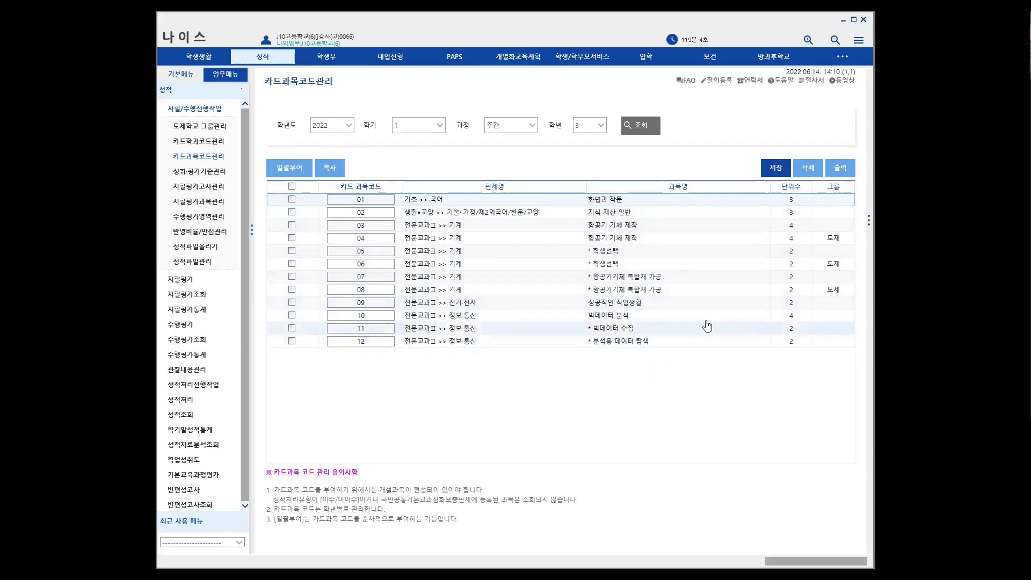
# Step: Look up the 성취·평가기준 for 국어(3) in 일반계/1/7차일반 and for 화법과 작문(3) in 공업계/3/기계과
pyautogui.click(202, 171)
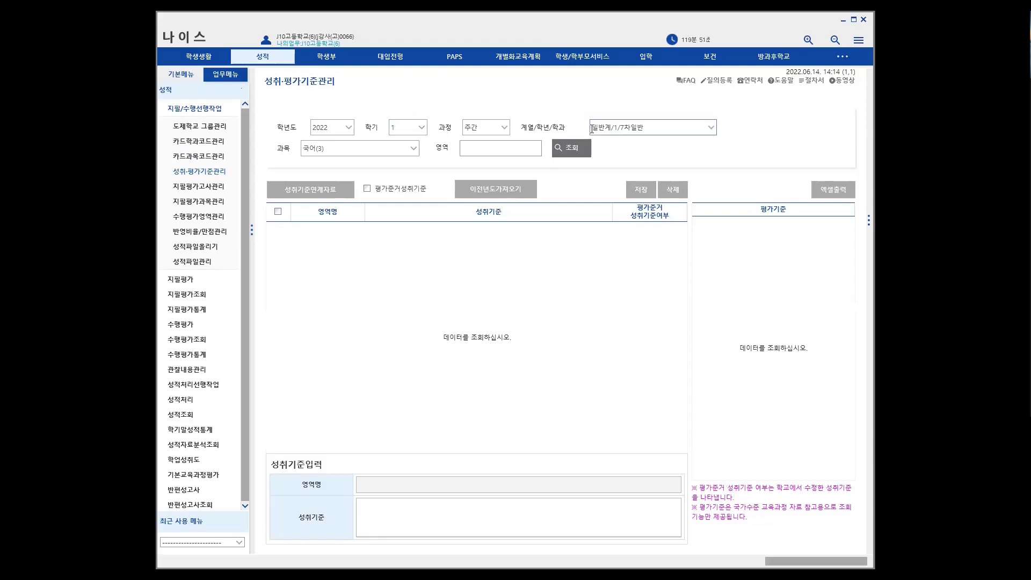
pyautogui.click(563, 148)
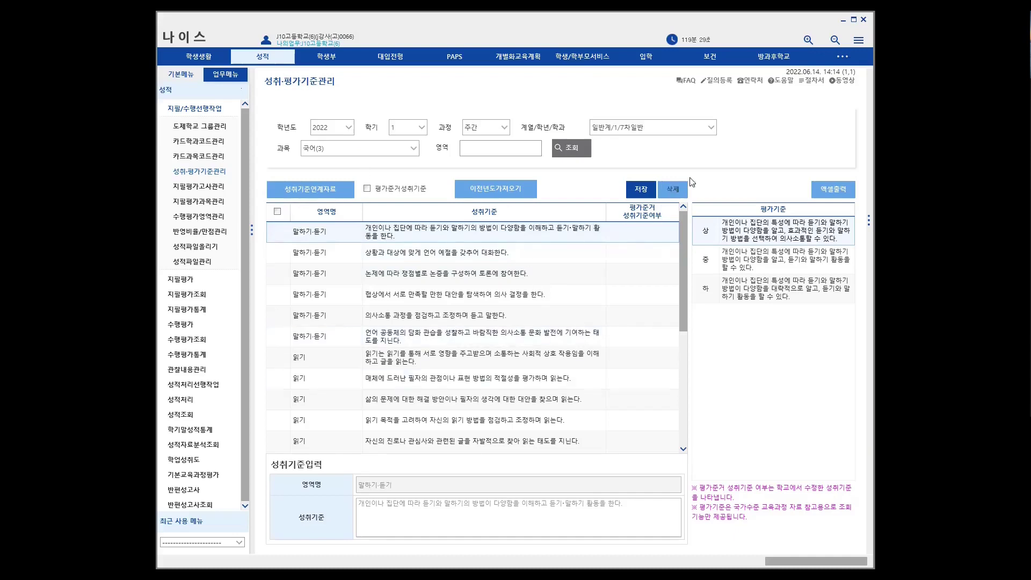
pyautogui.click(702, 130)
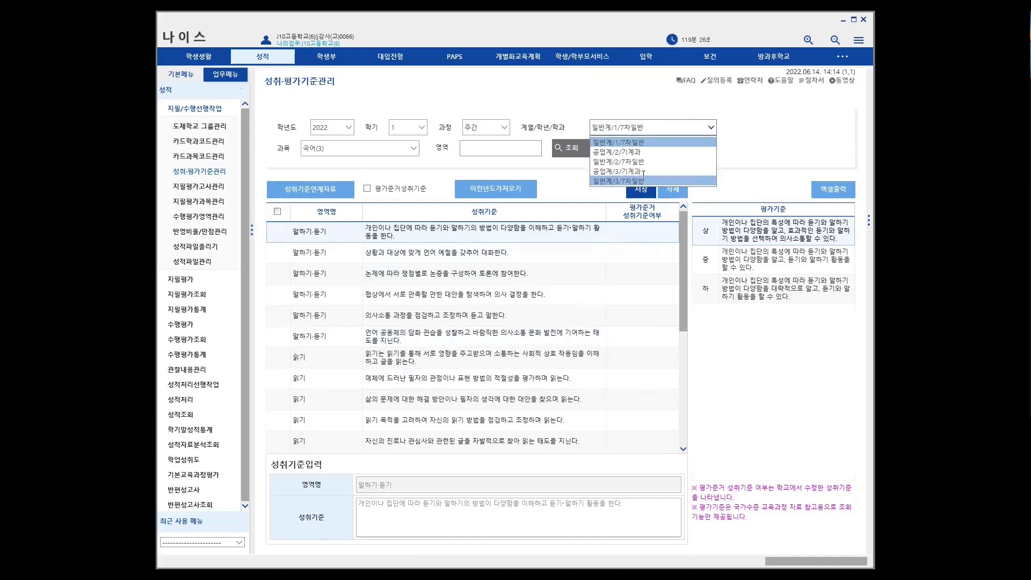
pyautogui.click(644, 171)
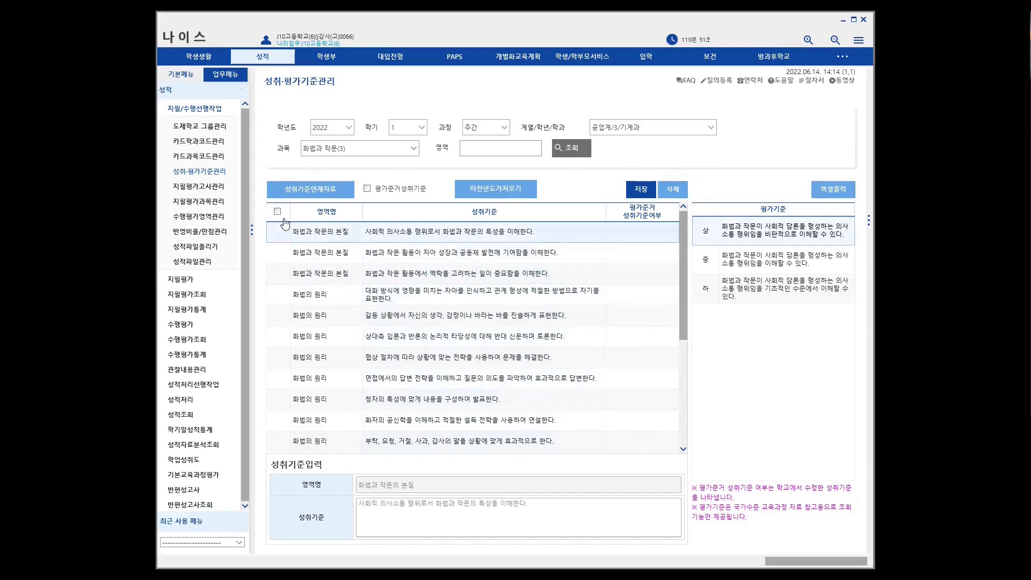
# Step: Bring in the first 화법과 작문의 본질 achievement standard from the national curriculum data and select its text in the 성취기준 entry
pyautogui.click(313, 190)
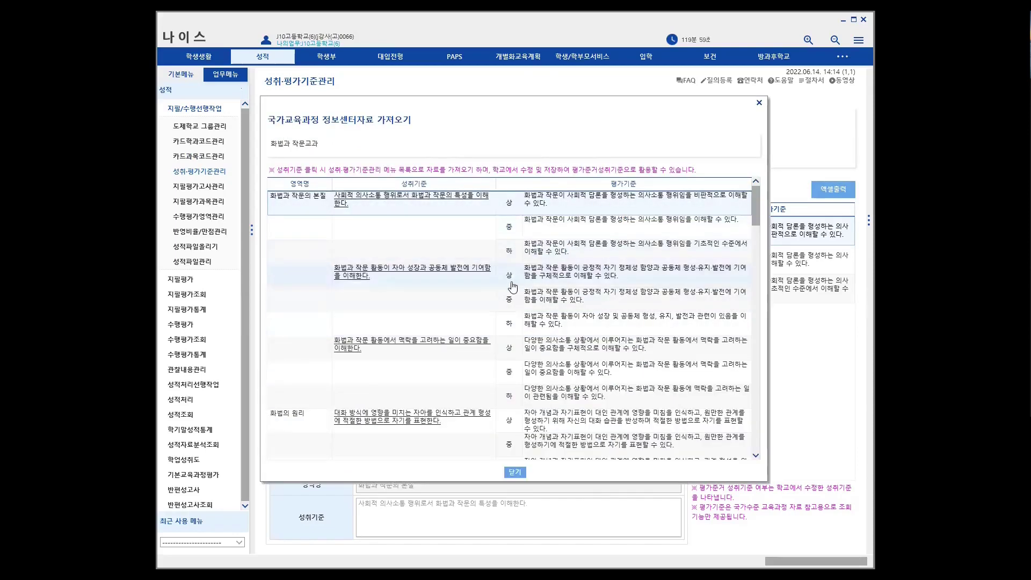
pyautogui.click(388, 200)
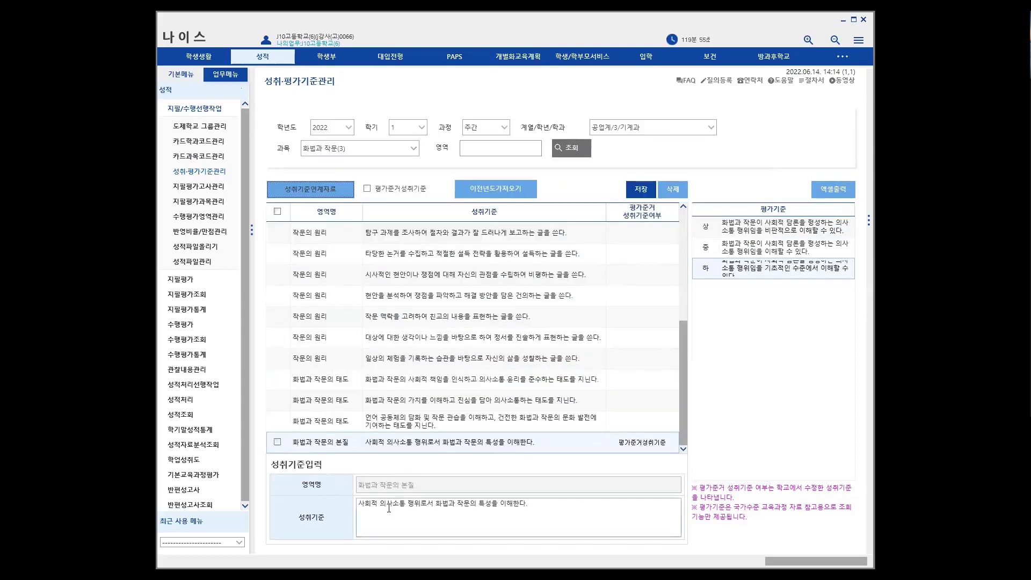
pyautogui.moveTo(526, 507); pyautogui.dragTo(352, 502)
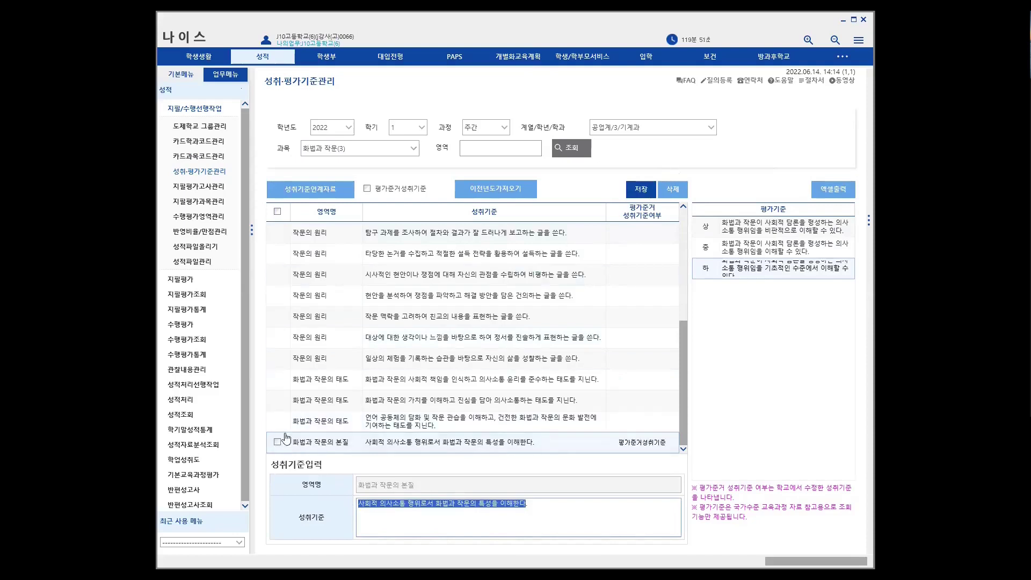
# Step: Save the 평가준거성취기준 entry added for 화법과 작문의 본질 in 화법과 작문(3)
pyautogui.click(640, 194)
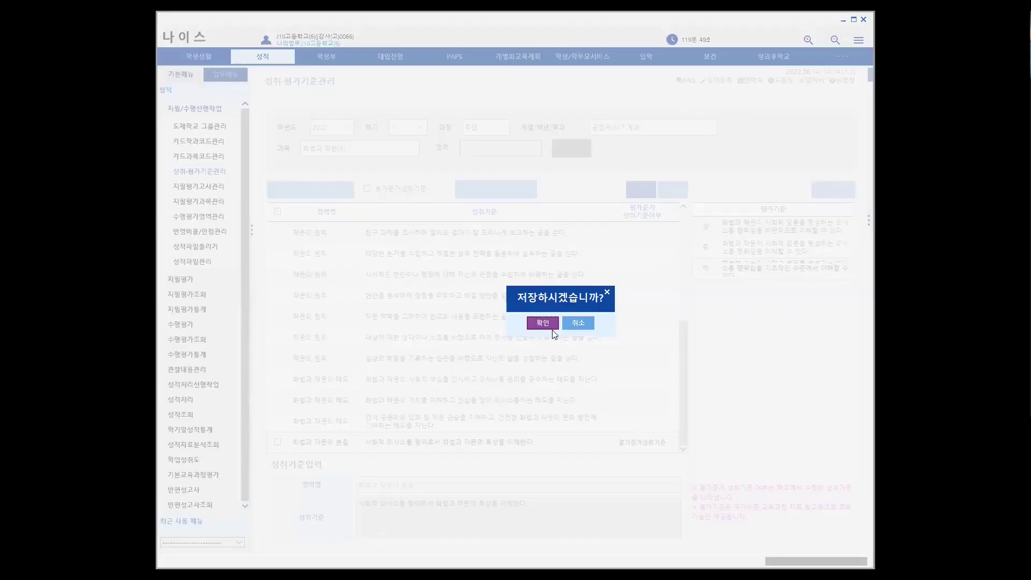
pyautogui.click(551, 325)
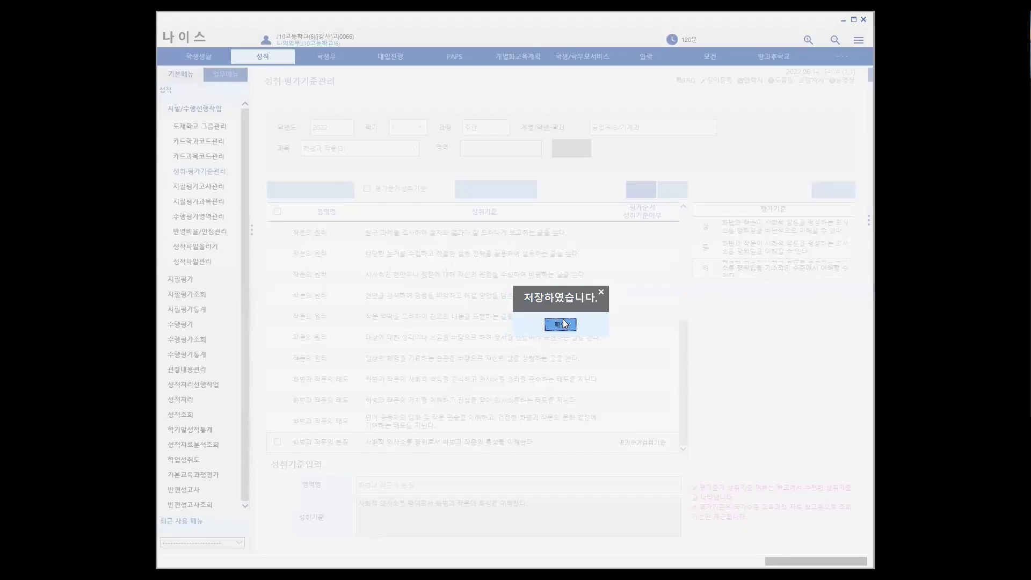
pyautogui.click(558, 324)
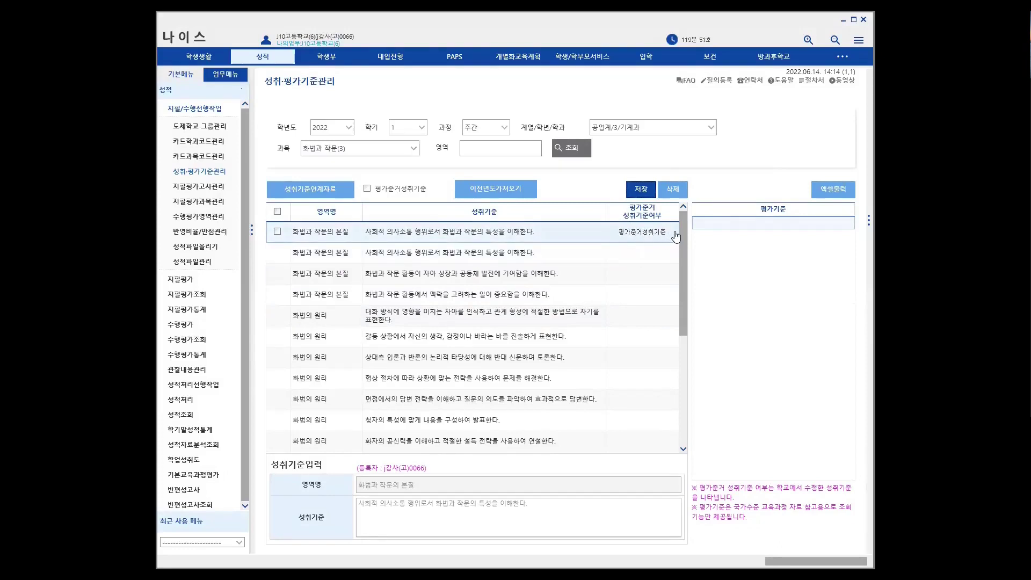
# Step: Delete the saved 평가준거성취기준 entry for 화법과 작문의 본질 from the achievement standards list
pyautogui.click(277, 231)
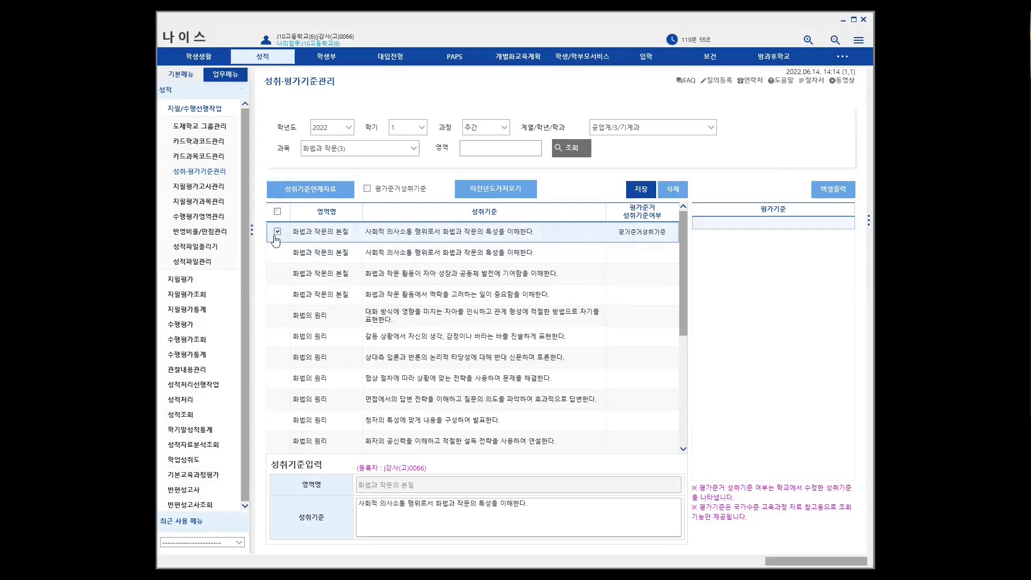
pyautogui.click(673, 191)
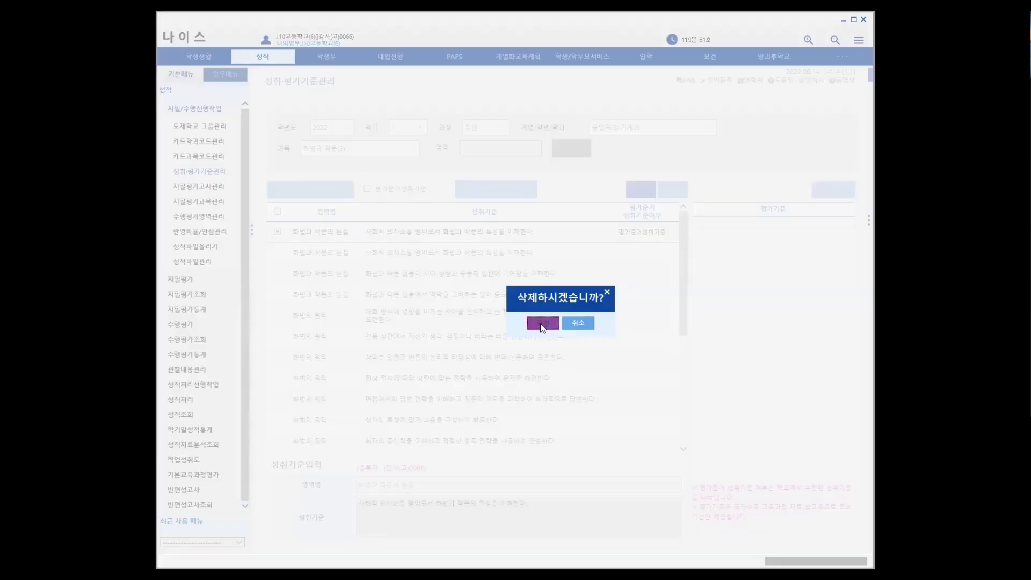
pyautogui.click(543, 323)
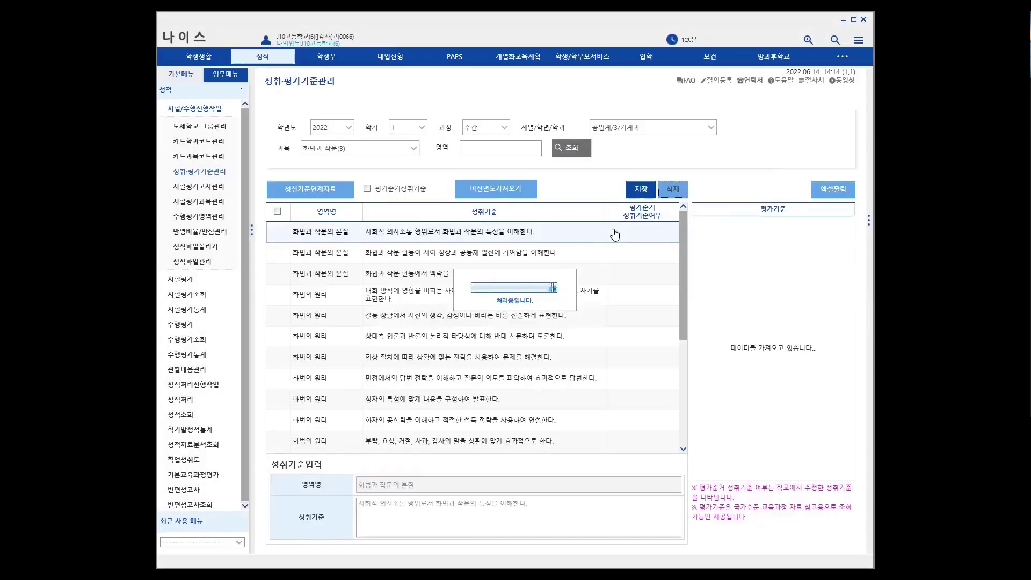
# Step: Look up 성공적인 직업생활(2) and download the sample Excel file for bulk-uploading its achievement standards
pyautogui.click(392, 148)
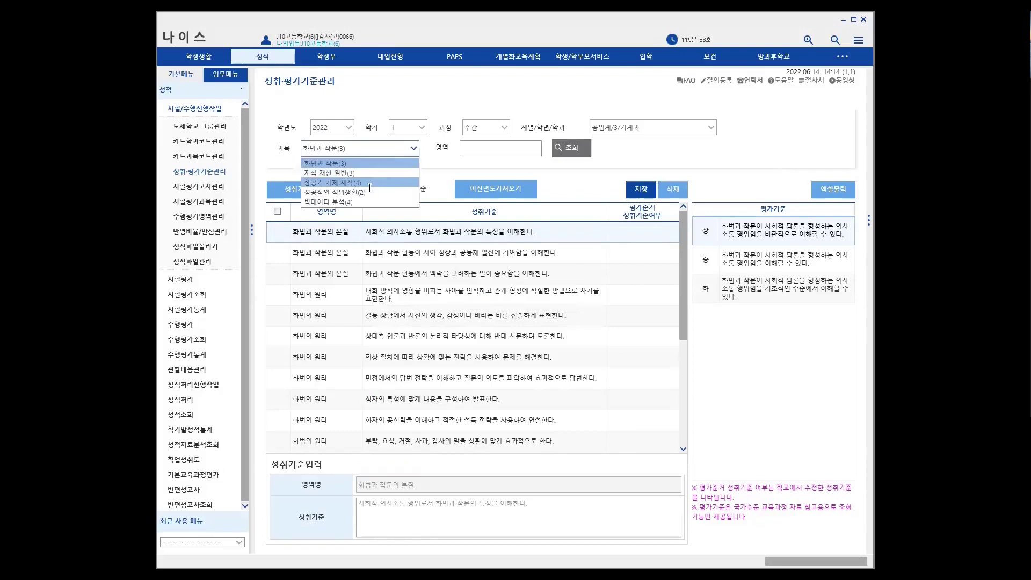
pyautogui.click(376, 192)
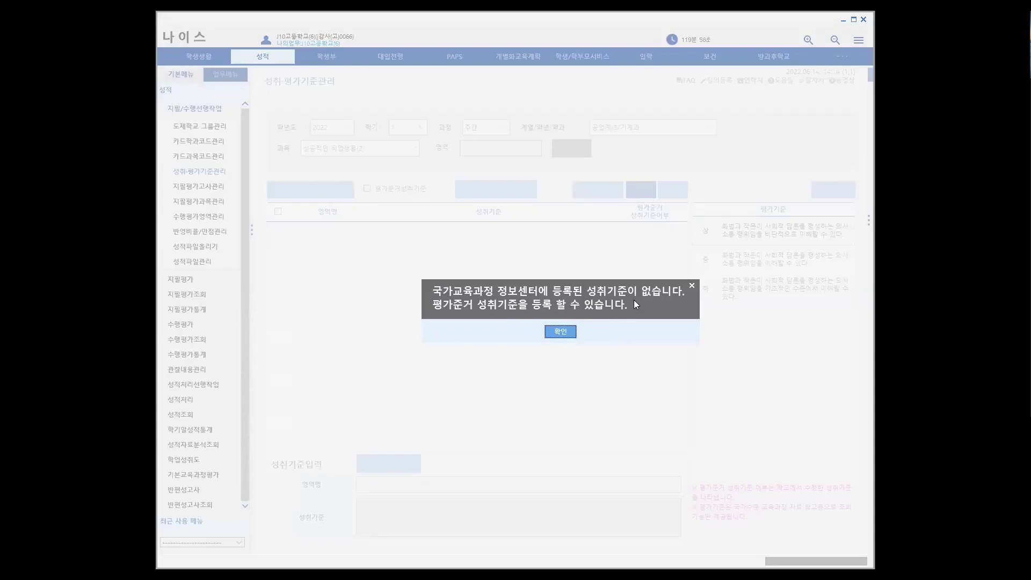
pyautogui.click(559, 332)
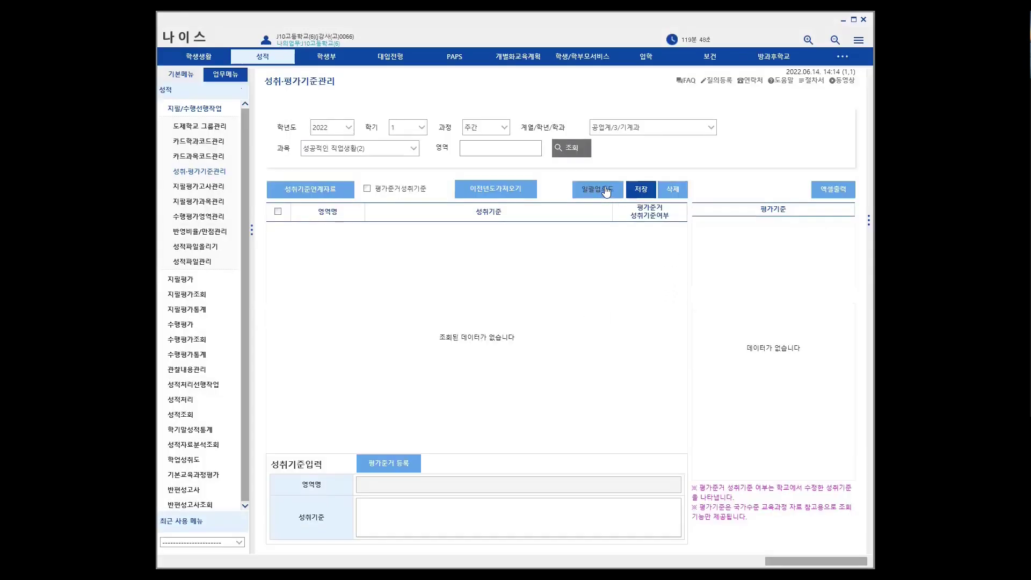
pyautogui.click(599, 189)
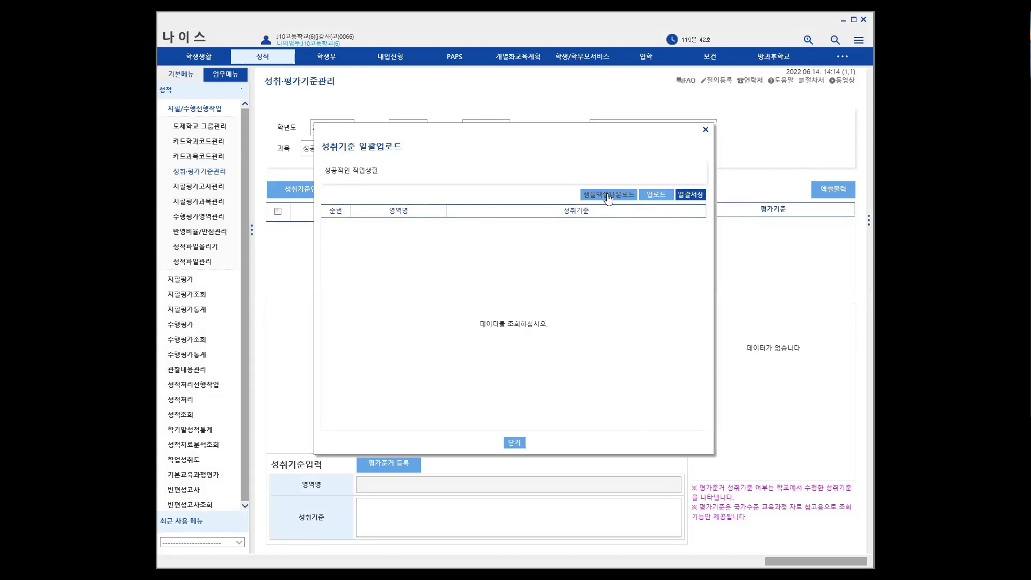
pyautogui.click(608, 197)
pyautogui.click(514, 443)
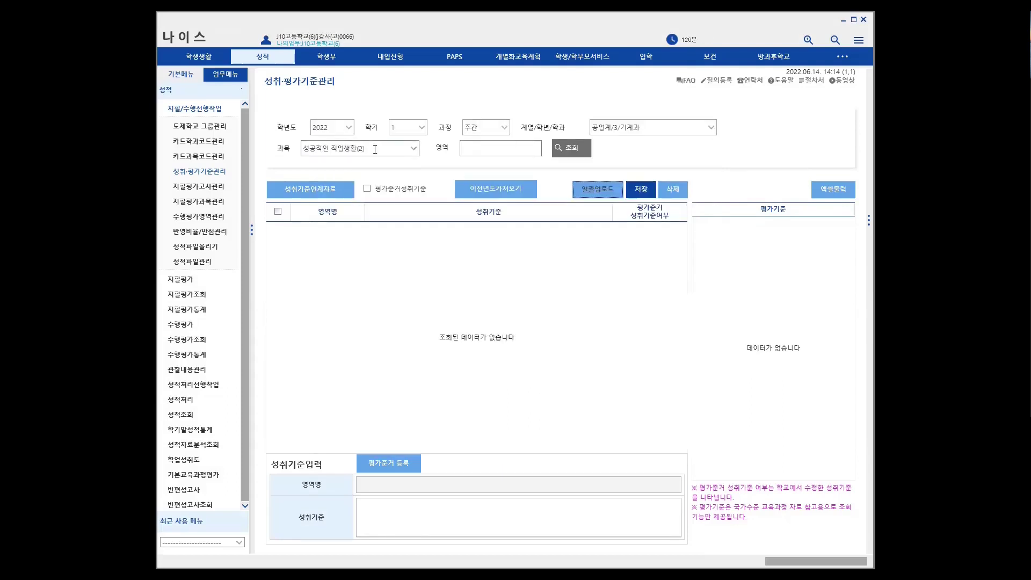
# Step: Look up 빅데이터 분석(4) and load 성취기준업로드용.xlsx into its bulk upload of achievement standards
pyautogui.click(415, 154)
pyautogui.click(344, 203)
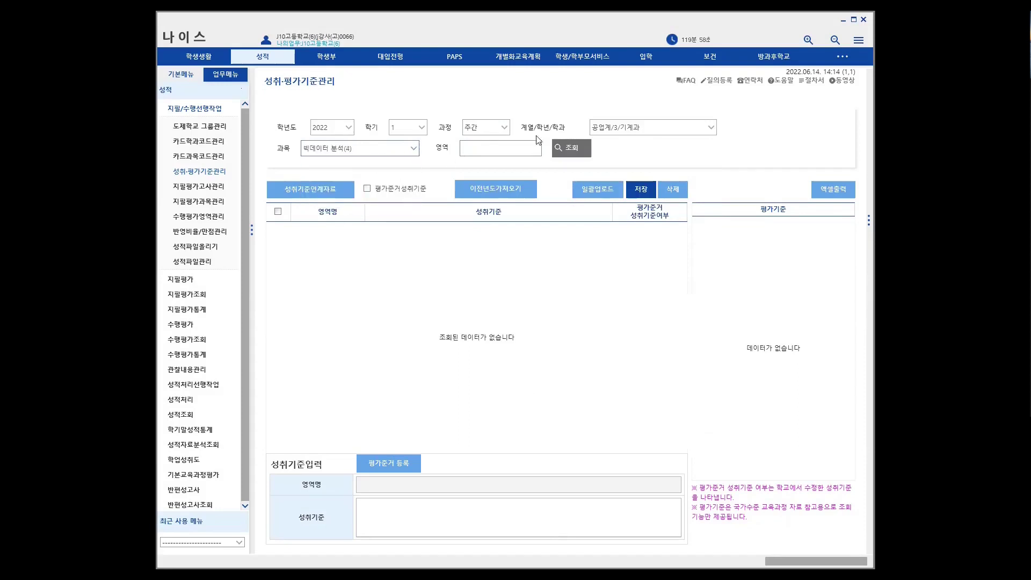
pyautogui.click(571, 152)
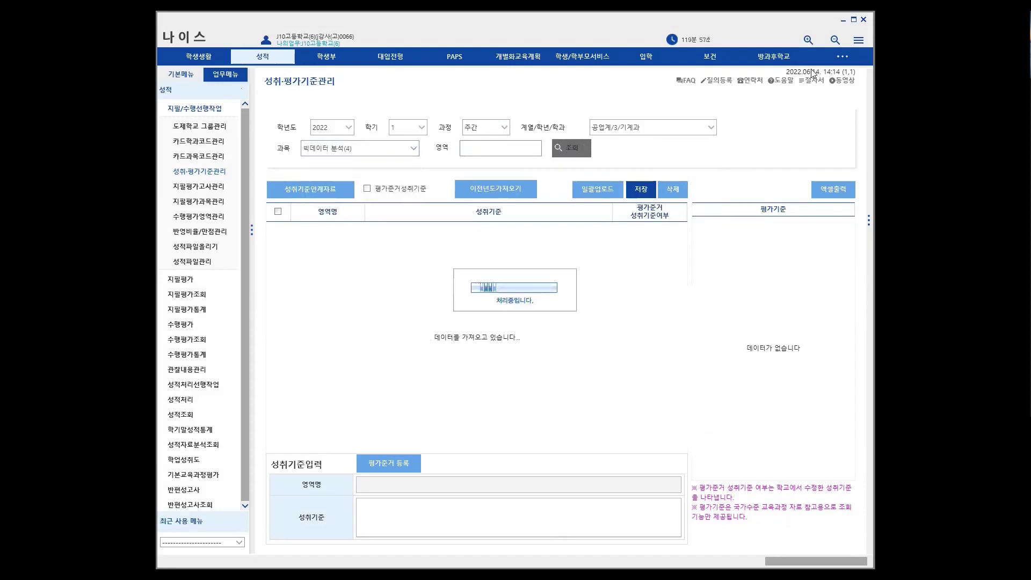
pyautogui.click(595, 191)
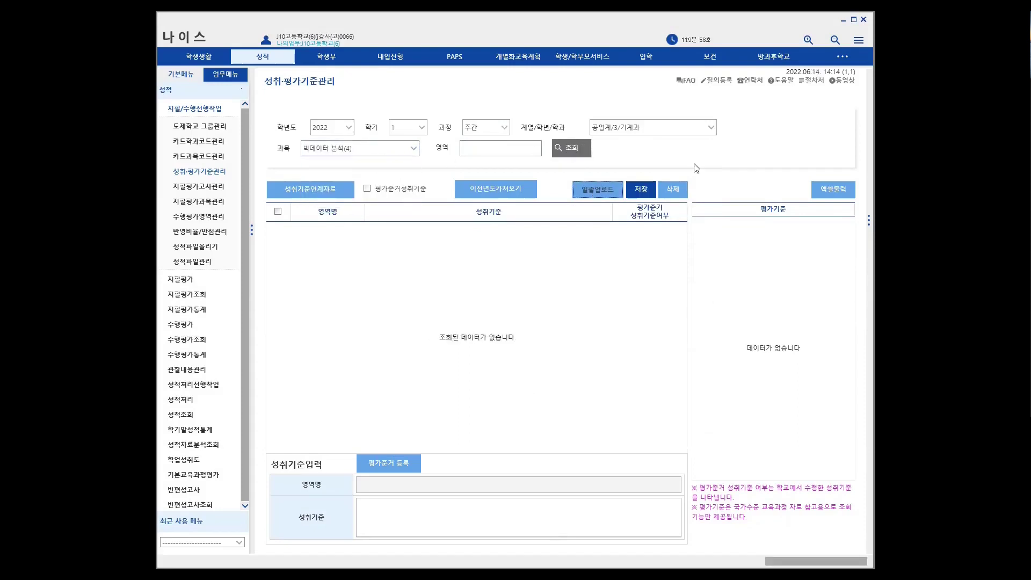
pyautogui.click(657, 194)
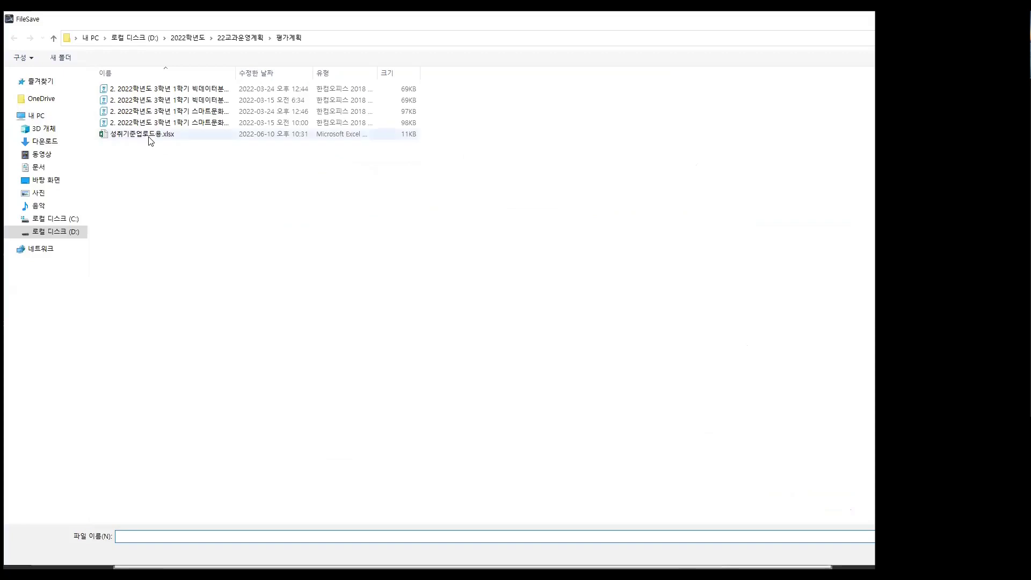
pyautogui.click(149, 138)
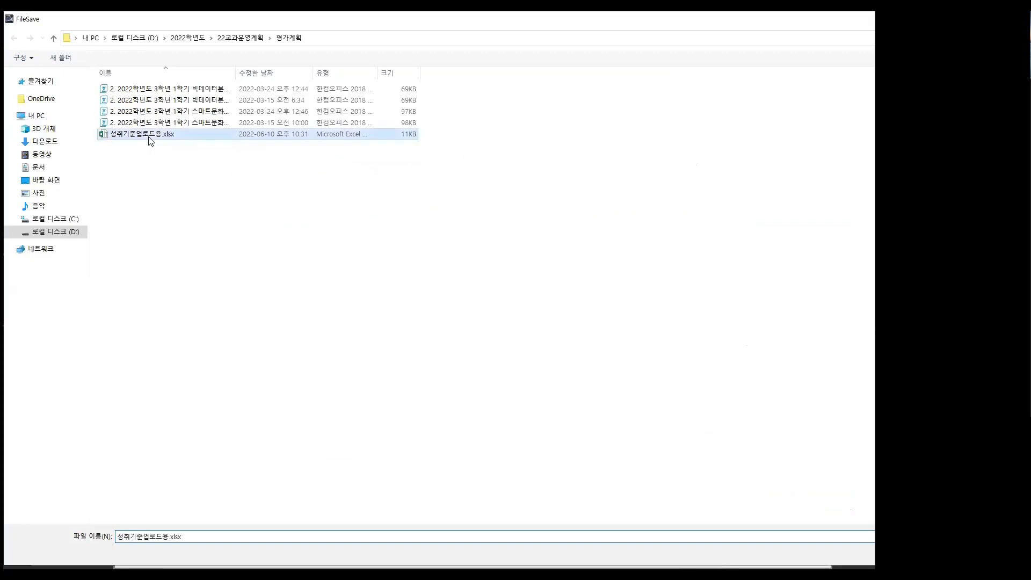
pyautogui.doubleClick(150, 134)
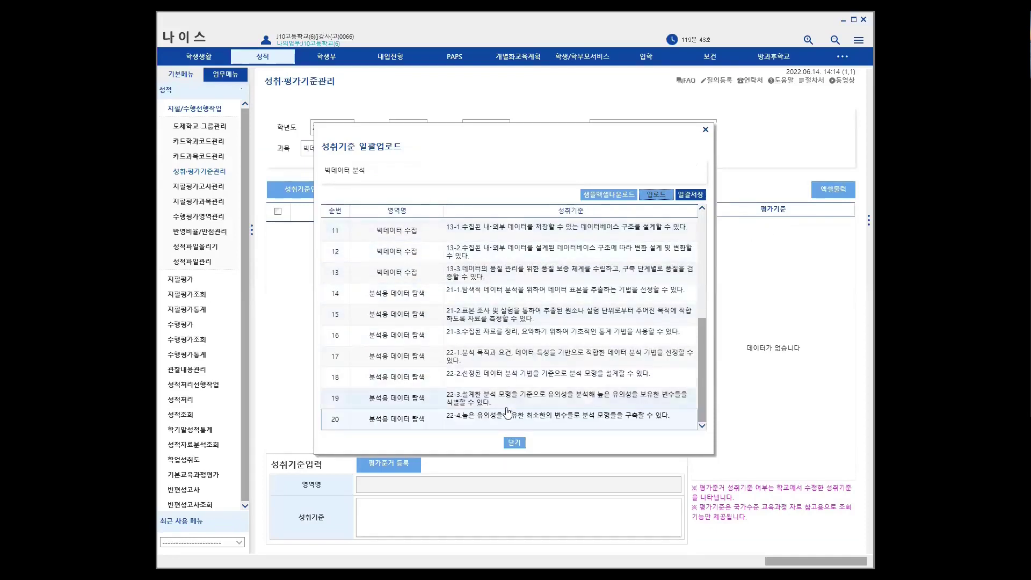
# Step: Save all the uploaded 빅데이터 분석 achievement standards and close the bulk upload
pyautogui.click(700, 196)
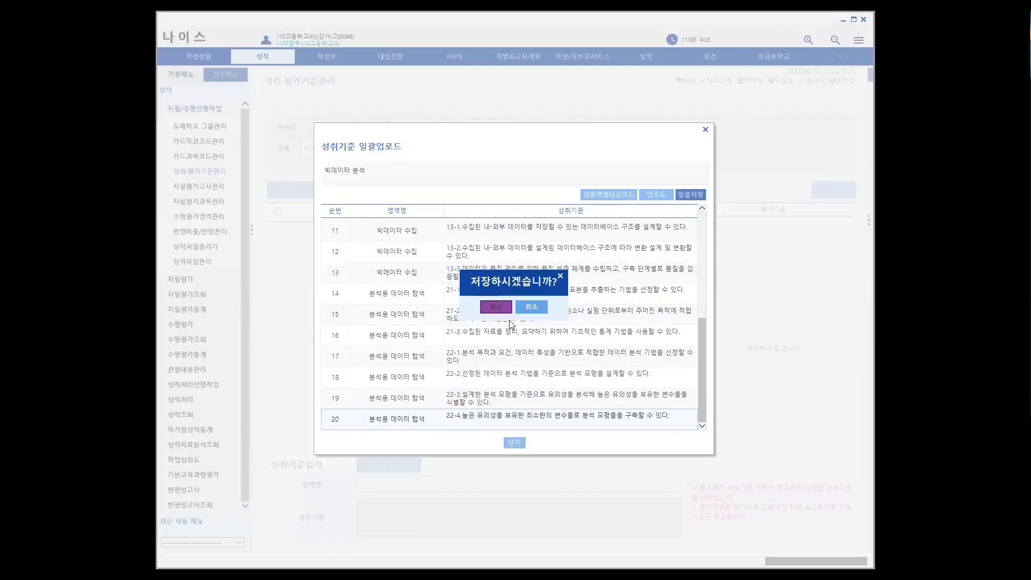
pyautogui.click(507, 313)
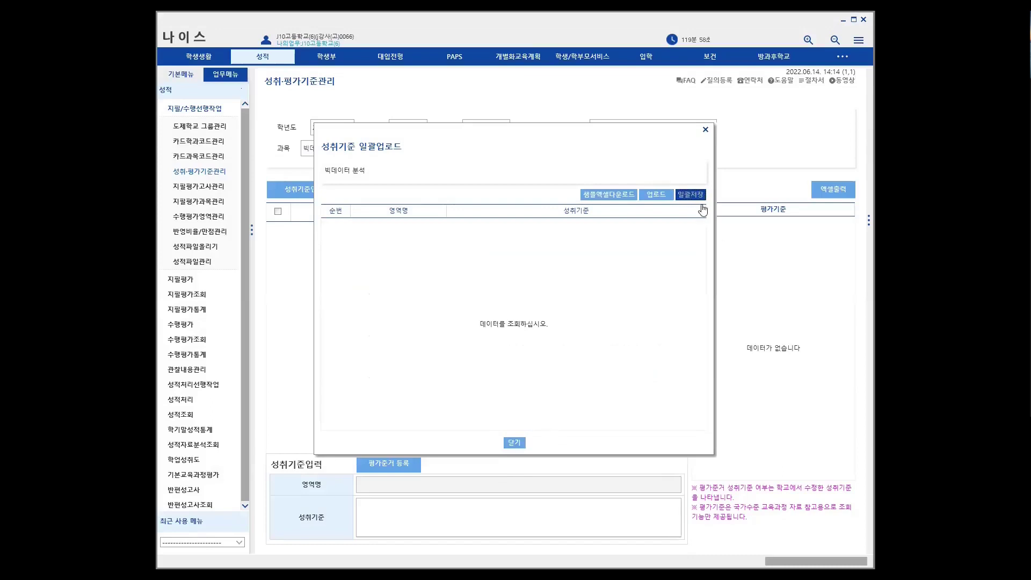
pyautogui.click(514, 443)
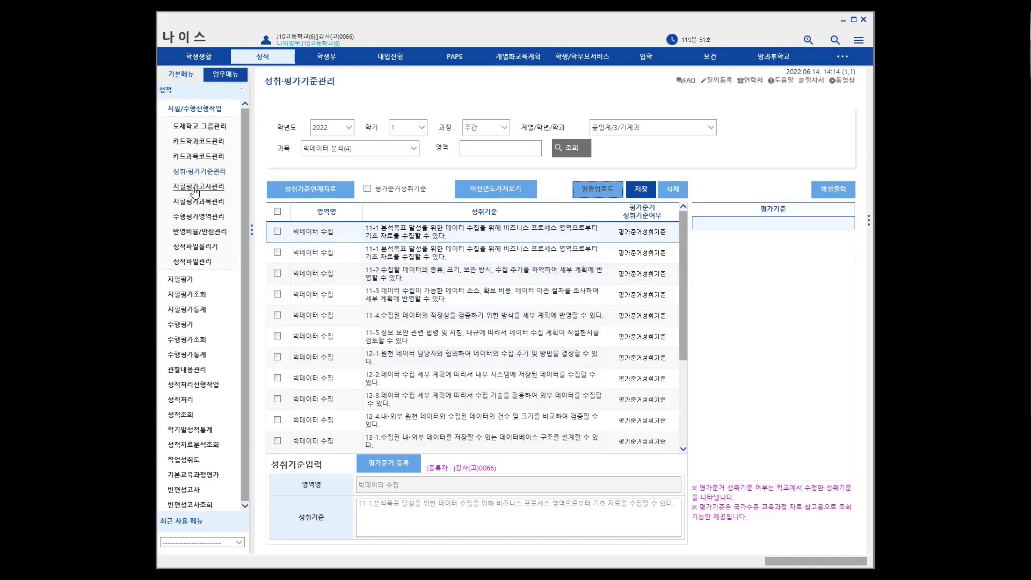
# Step: View the 문항정보표 screen under 지필평가 and return to the 지필/수행선행작업 functions
pyautogui.click(182, 280)
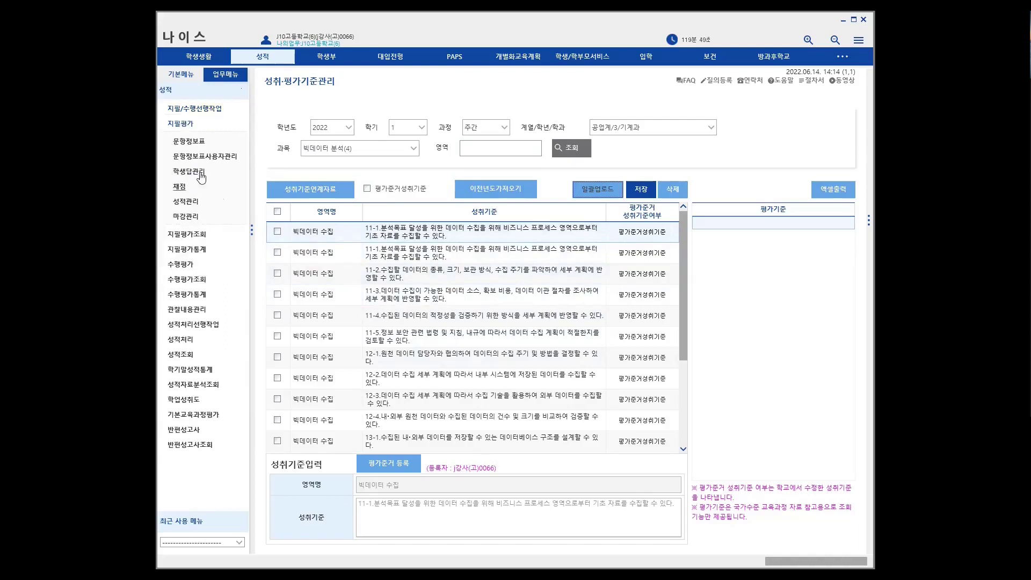
pyautogui.click(205, 139)
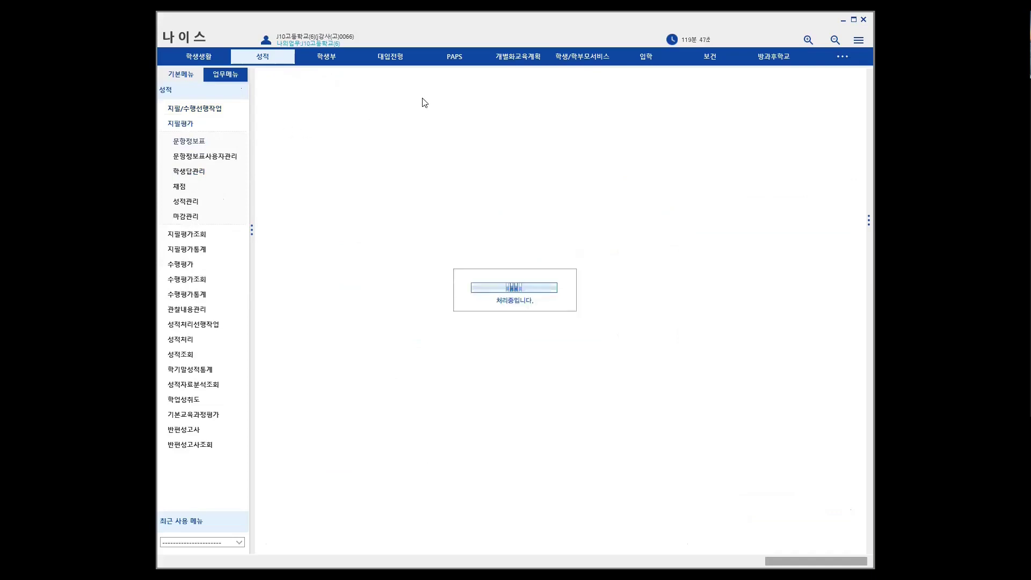
pyautogui.click(208, 111)
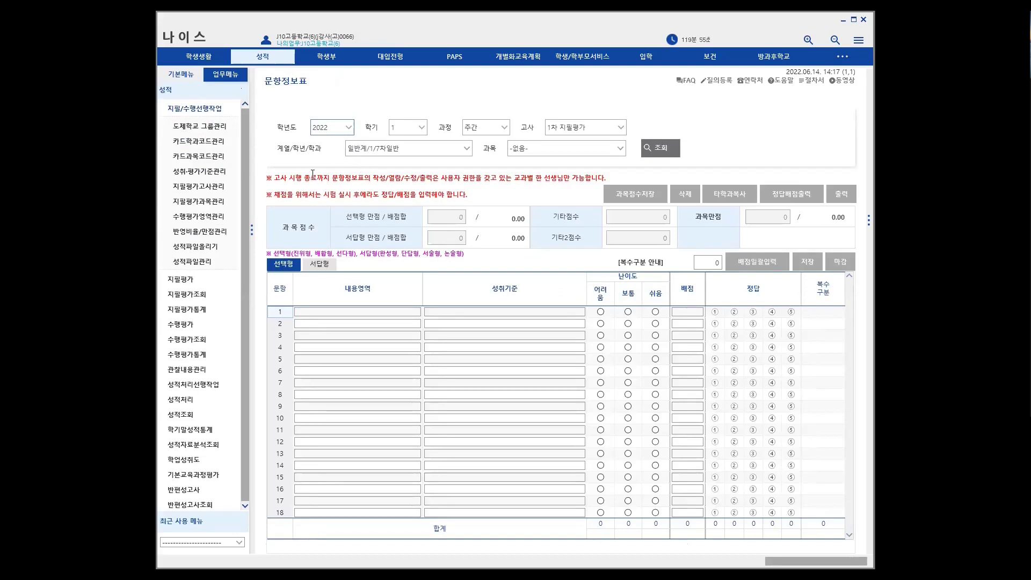
# Step: Look up the 반영비율/만점 settings for 화법과 작문(3) in 공업계/3/기계과
pyautogui.click(210, 236)
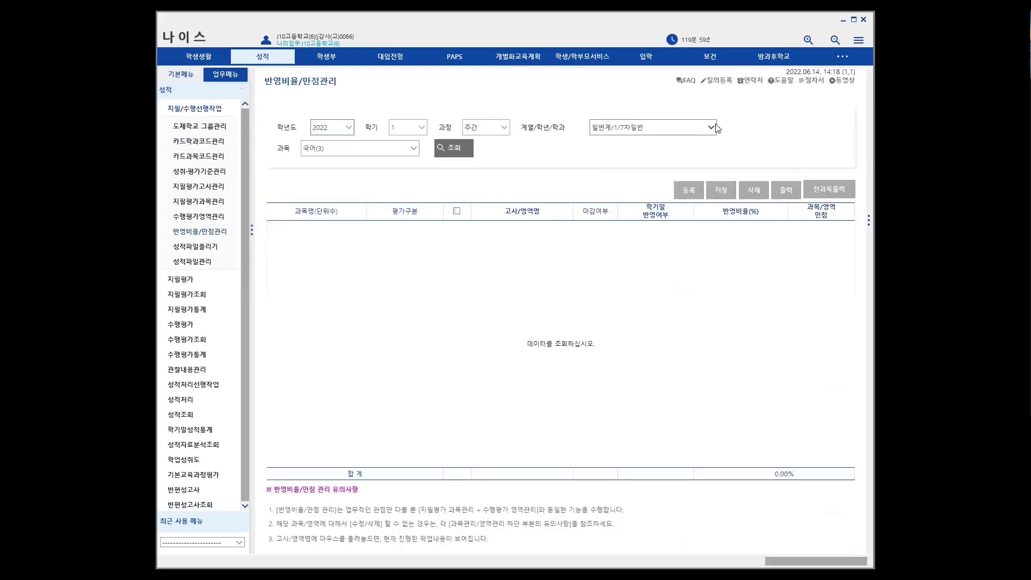
pyautogui.click(713, 129)
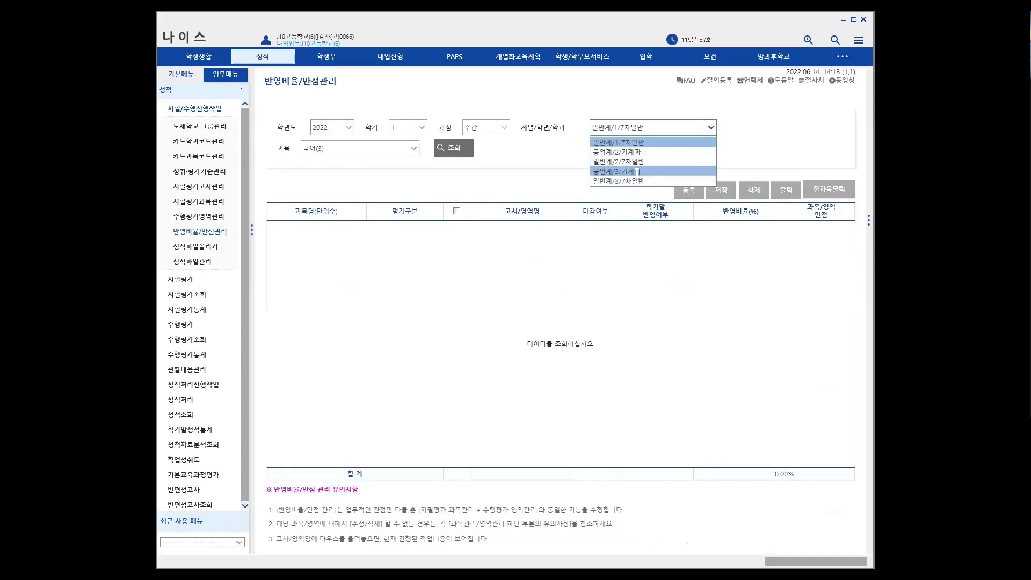
pyautogui.click(704, 143)
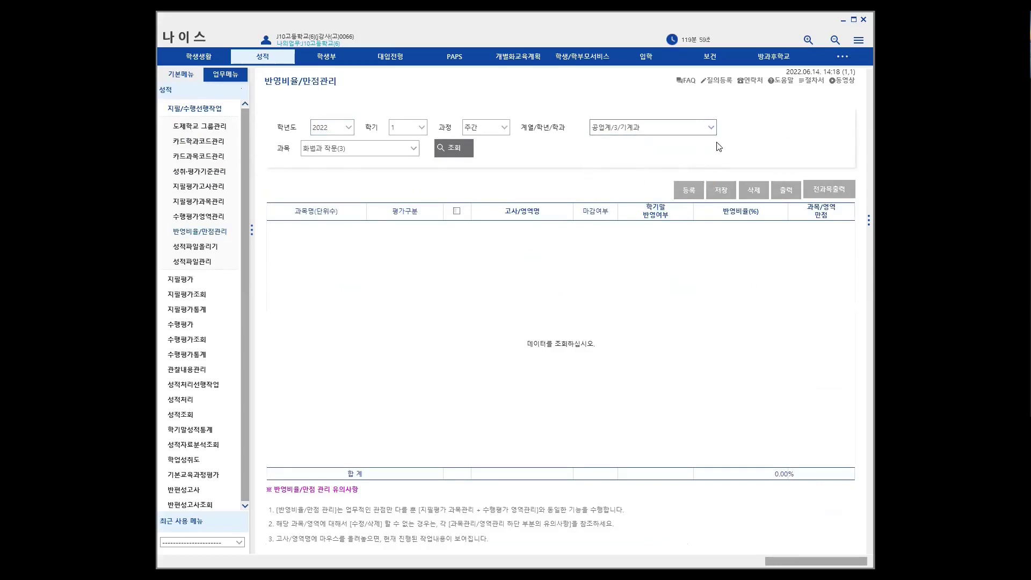
pyautogui.click(446, 148)
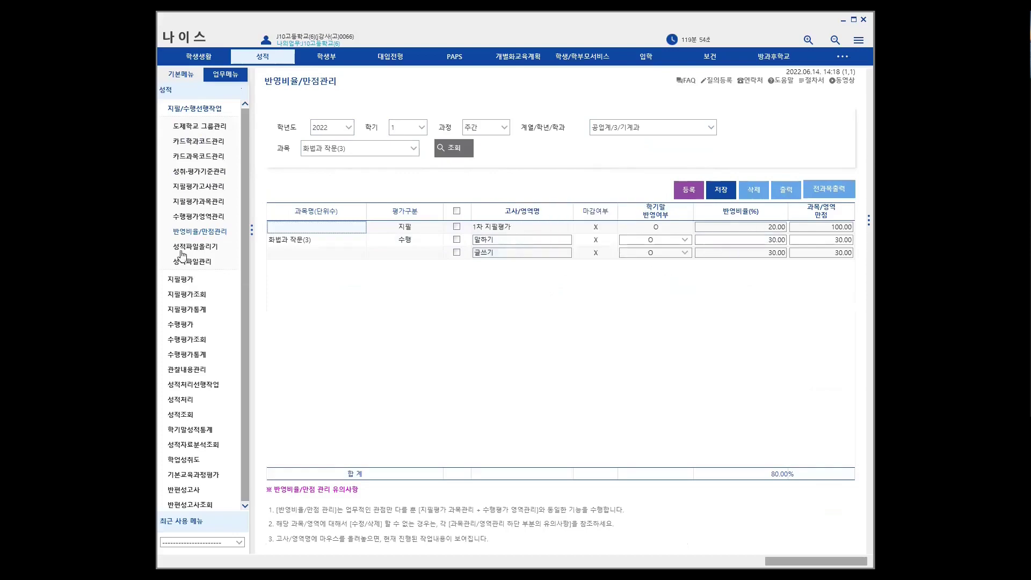
# Step: View the 지필평가과목관리, 수행평가영역관리 and 반영비율/만점관리 screens in turn
pyautogui.click(199, 201)
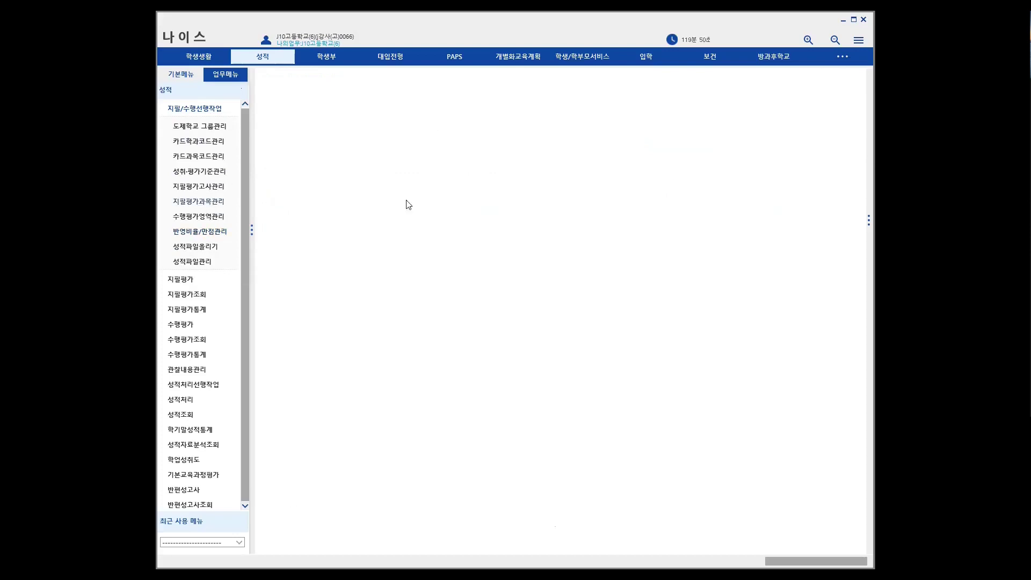
pyautogui.click(204, 220)
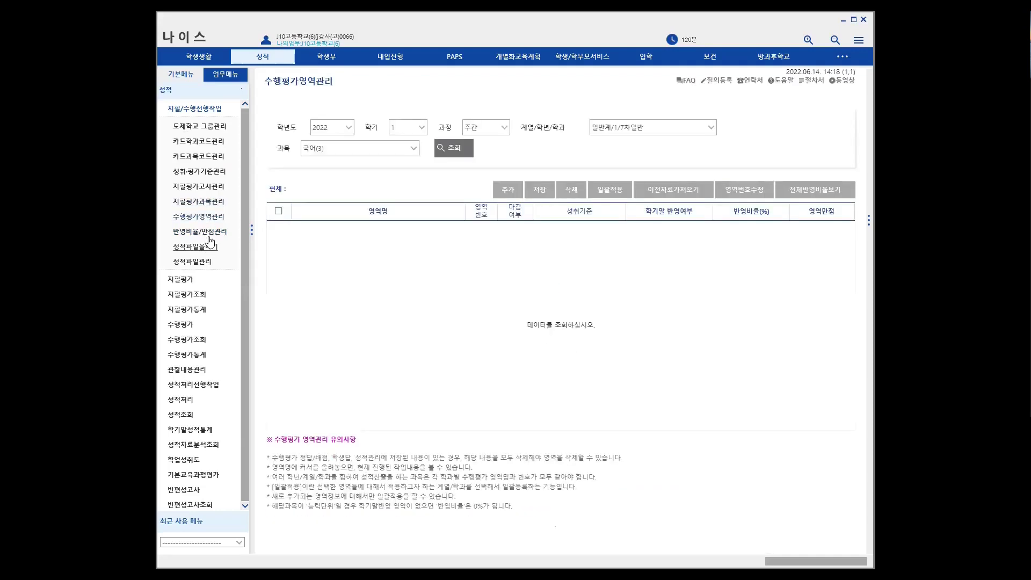
pyautogui.click(221, 232)
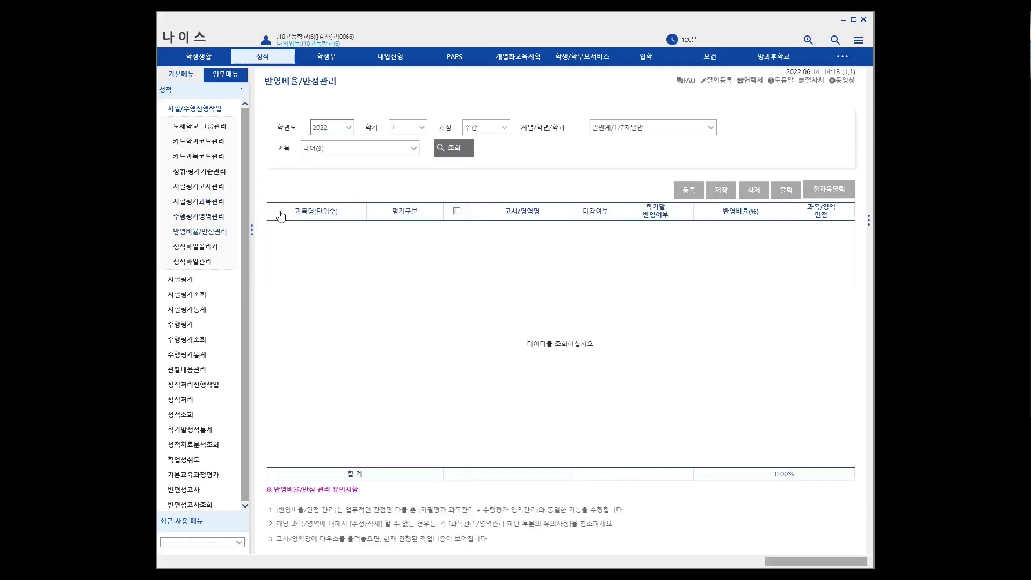
# Step: Look up the 1차 지필평가 subjects for 일반계/1/7차일반 and 공업계/3/기계과, and view the latter's 지필평가 과목등록 window
pyautogui.click(215, 203)
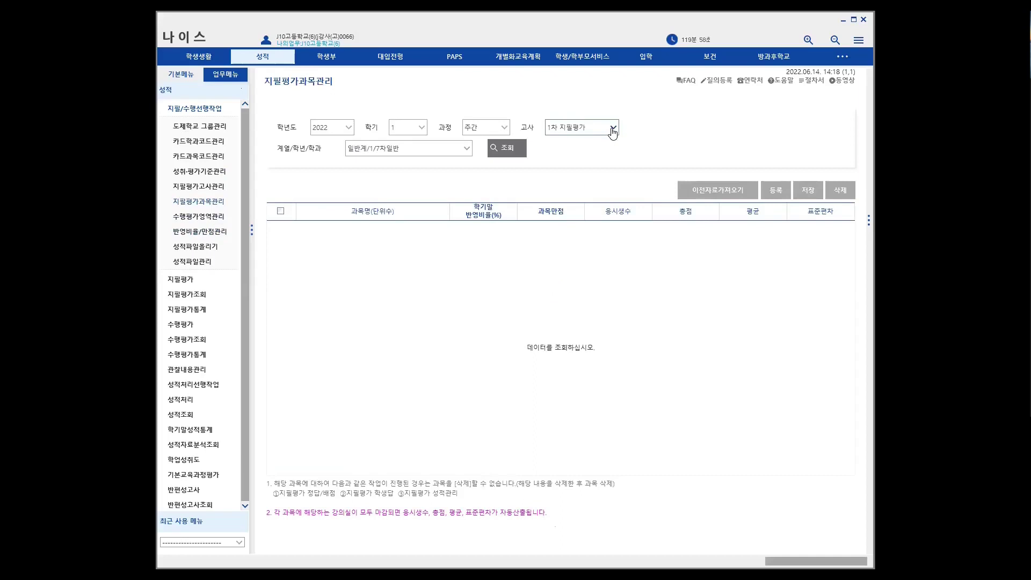
pyautogui.click(509, 151)
pyautogui.click(466, 149)
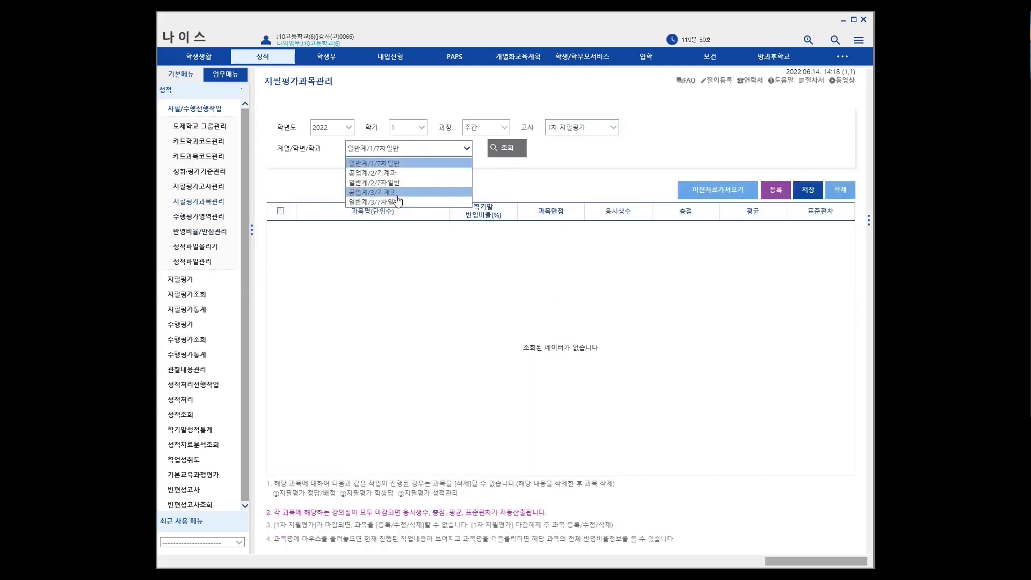
pyautogui.click(403, 193)
pyautogui.click(503, 151)
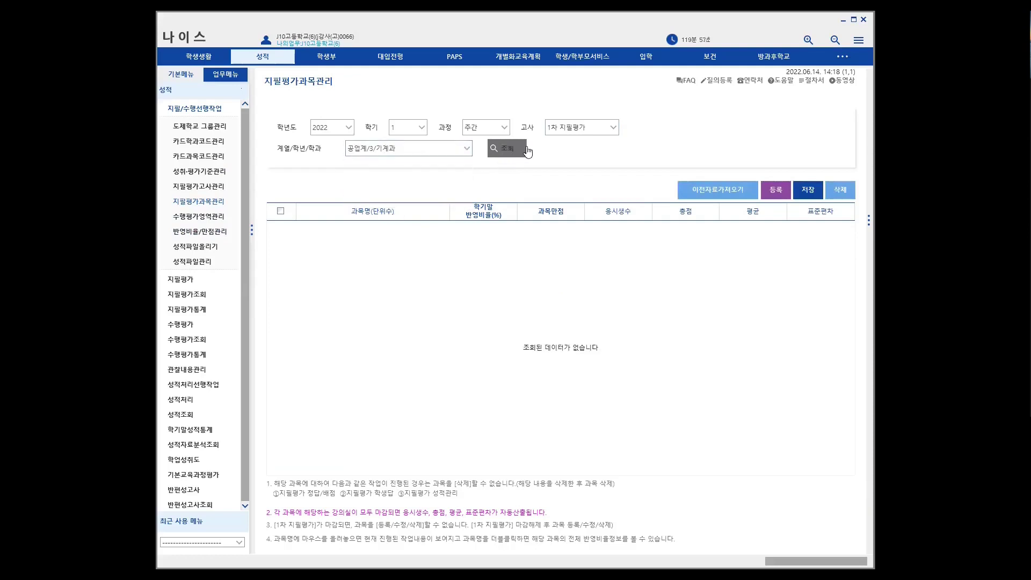
pyautogui.click(770, 194)
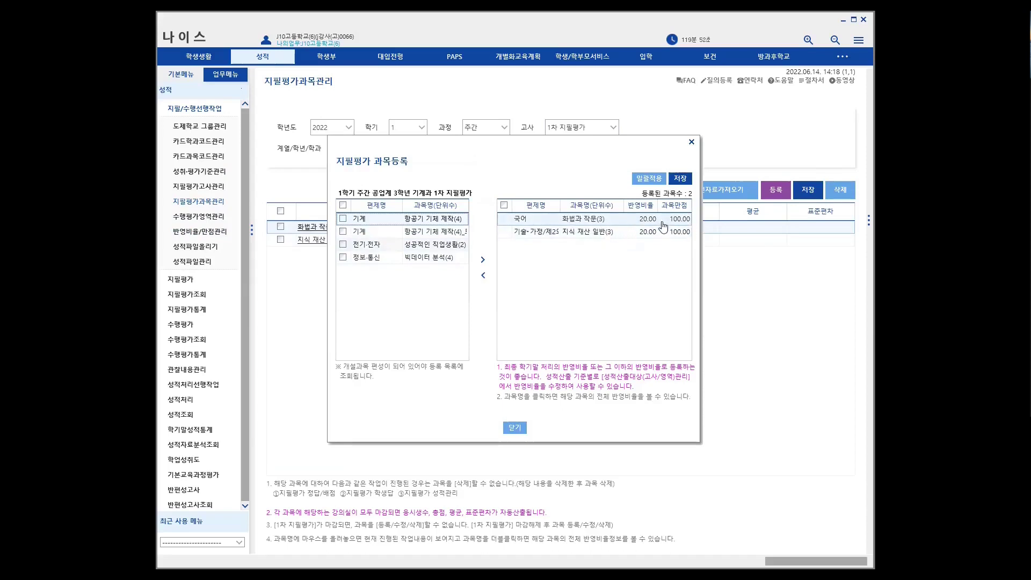
pyautogui.click(514, 431)
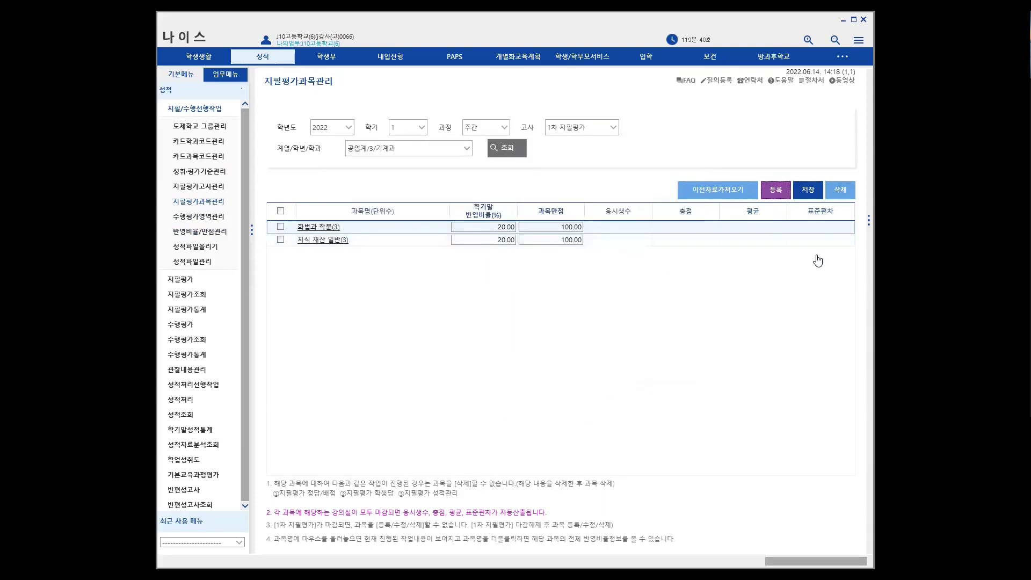
# Step: Look up the performance assessment areas (수행평가영역) of 화법과 작문(3) for 공업계/3/기계과
pyautogui.click(203, 218)
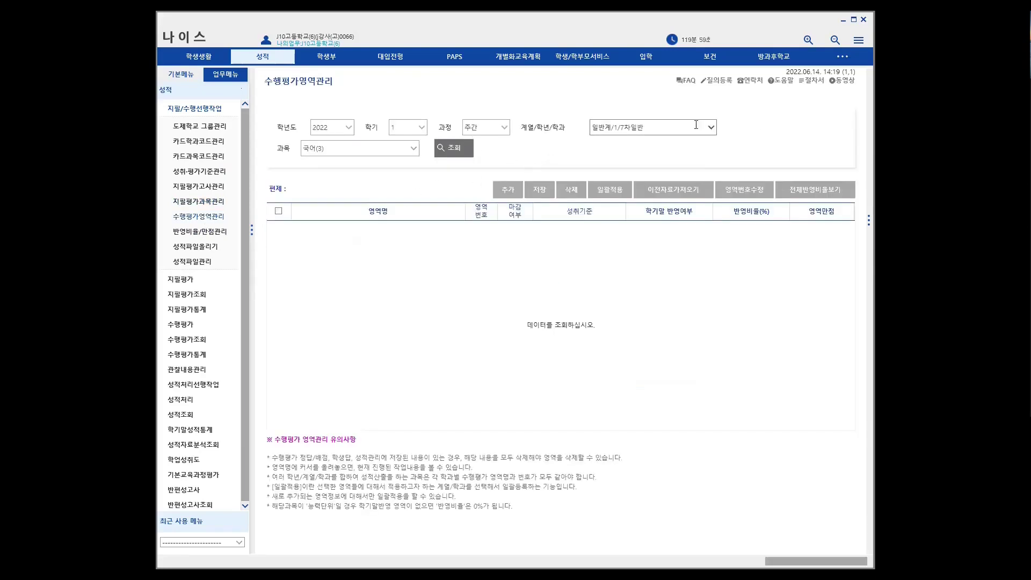
pyautogui.click(712, 128)
pyautogui.click(655, 156)
pyautogui.click(445, 155)
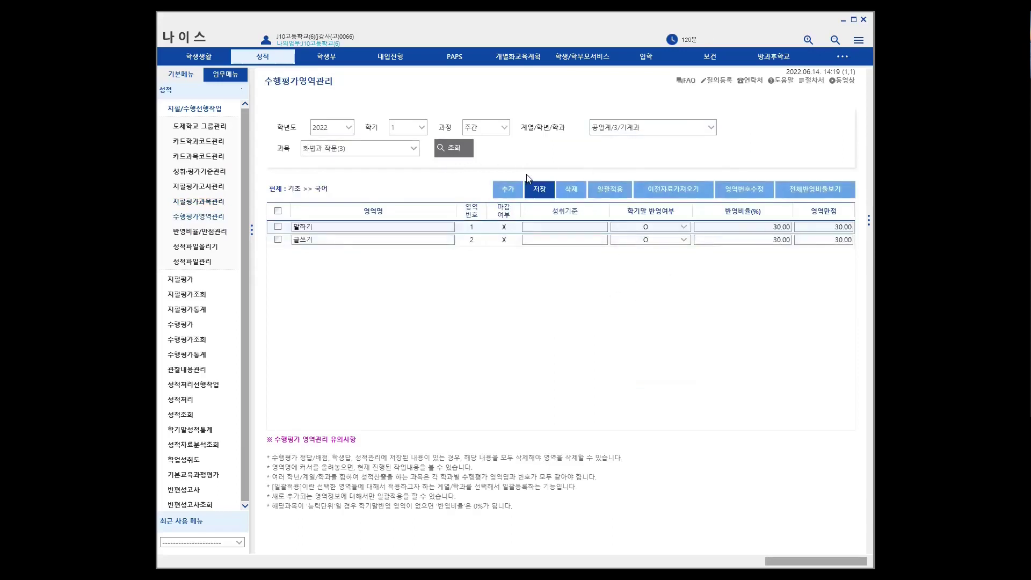
# Step: Try 일괄적용 with a newly added, unnamed performance area row, and reload the area list without saving the row
pyautogui.click(508, 191)
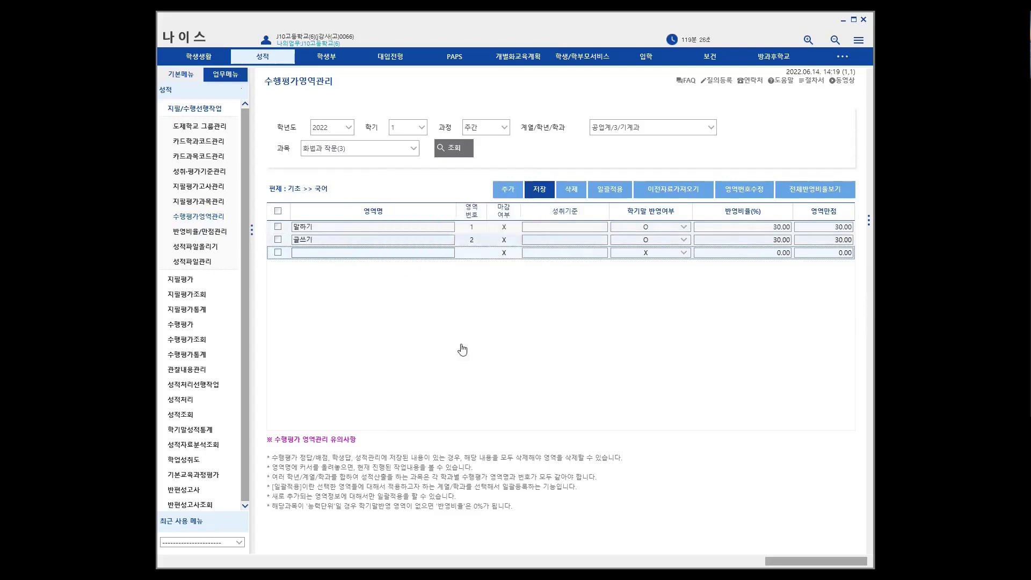
pyautogui.click(309, 252)
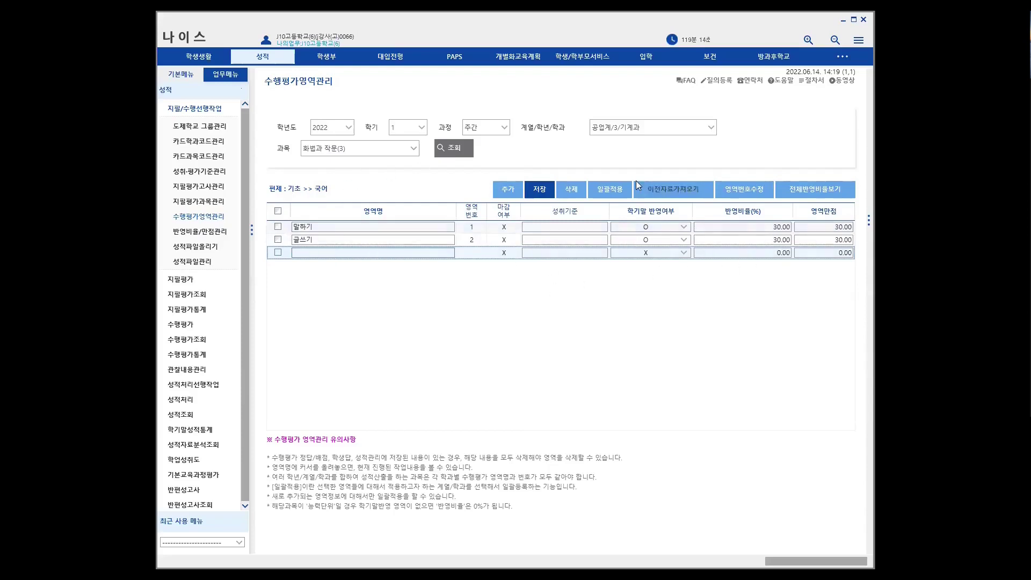
pyautogui.click(610, 192)
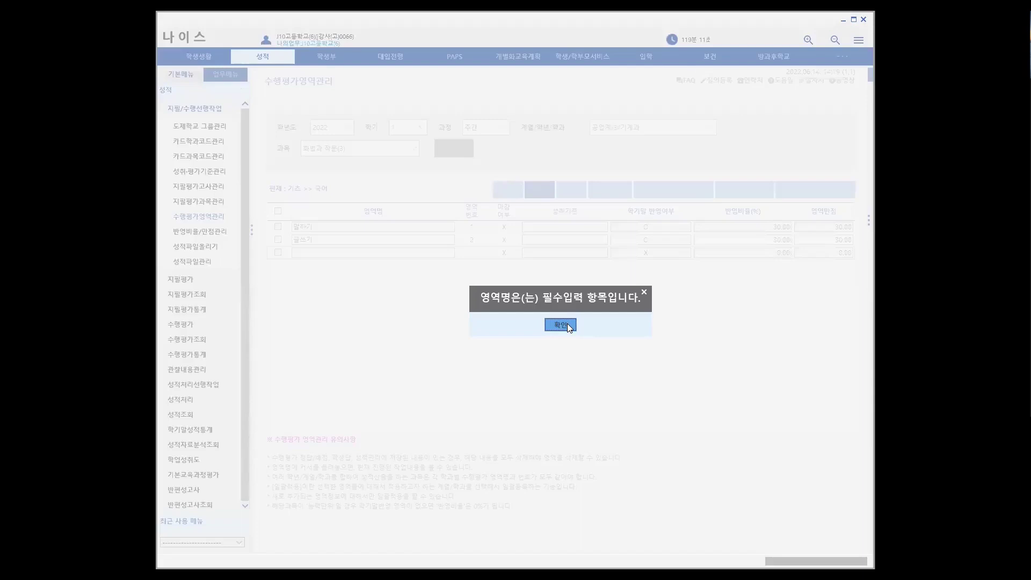
pyautogui.click(567, 323)
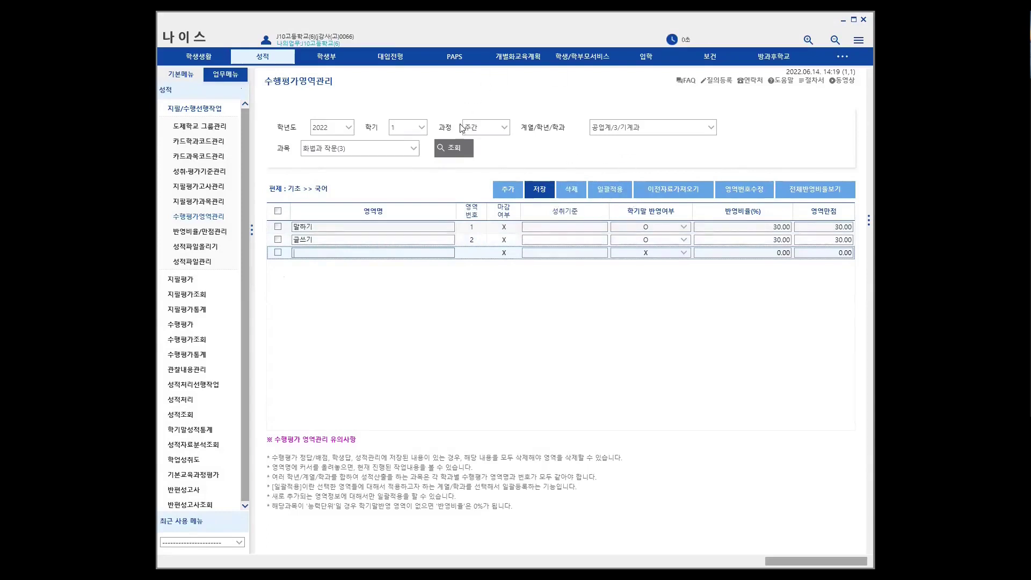
pyautogui.click(451, 155)
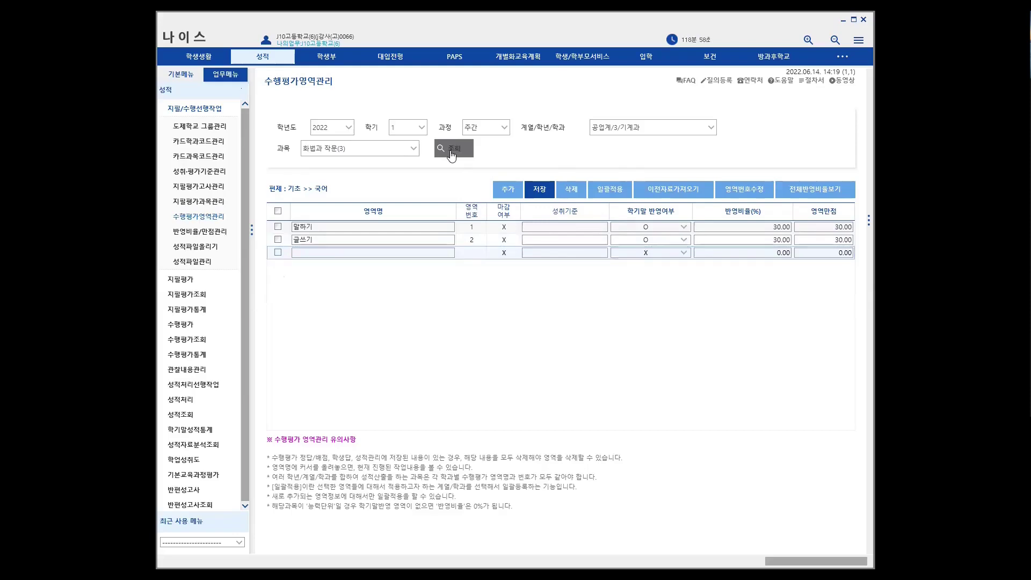
pyautogui.click(540, 327)
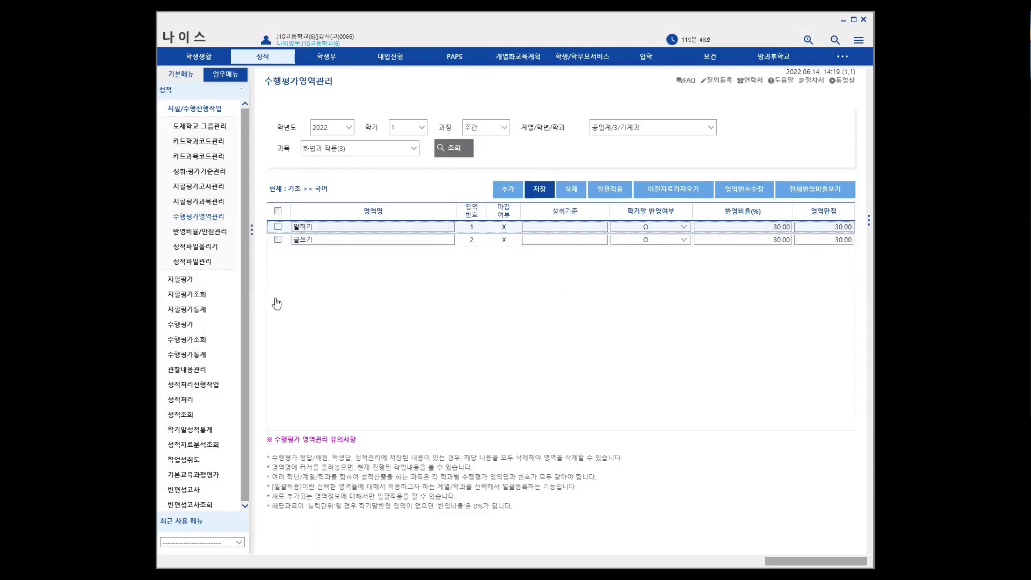
# Step: Look up the 반영비율/만점 settings of 화법과 작문(3) for 공업계/3/기계과 and preview the 전과목출력 report
pyautogui.click(196, 236)
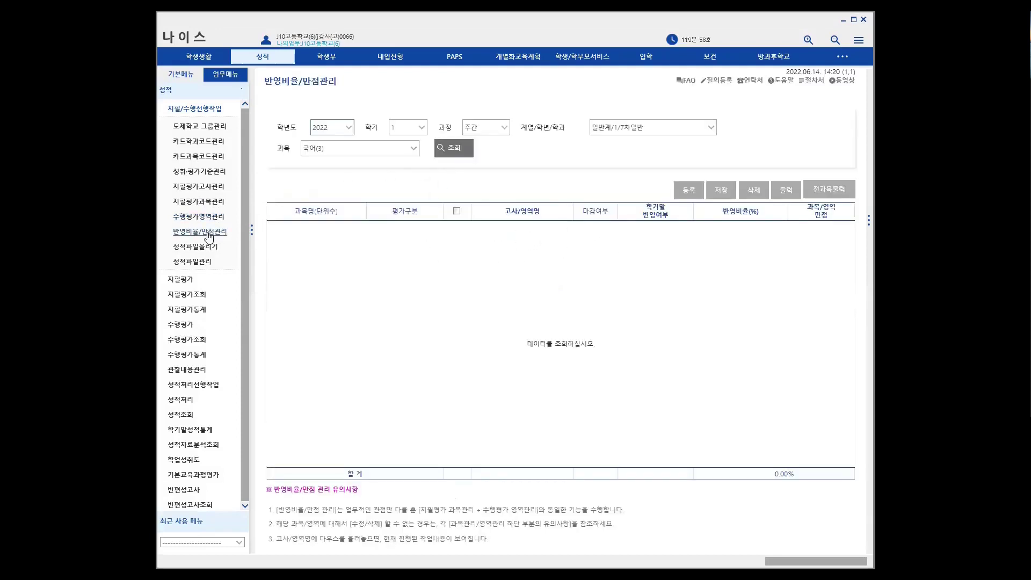
pyautogui.click(712, 132)
pyautogui.click(633, 173)
pyautogui.click(438, 149)
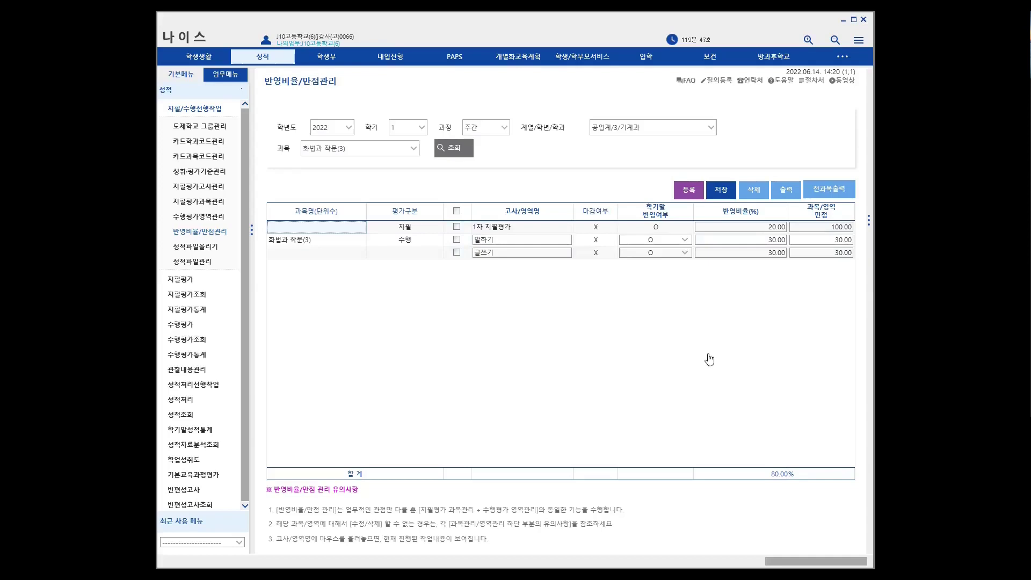
pyautogui.moveTo(511, 229)
pyautogui.click(829, 188)
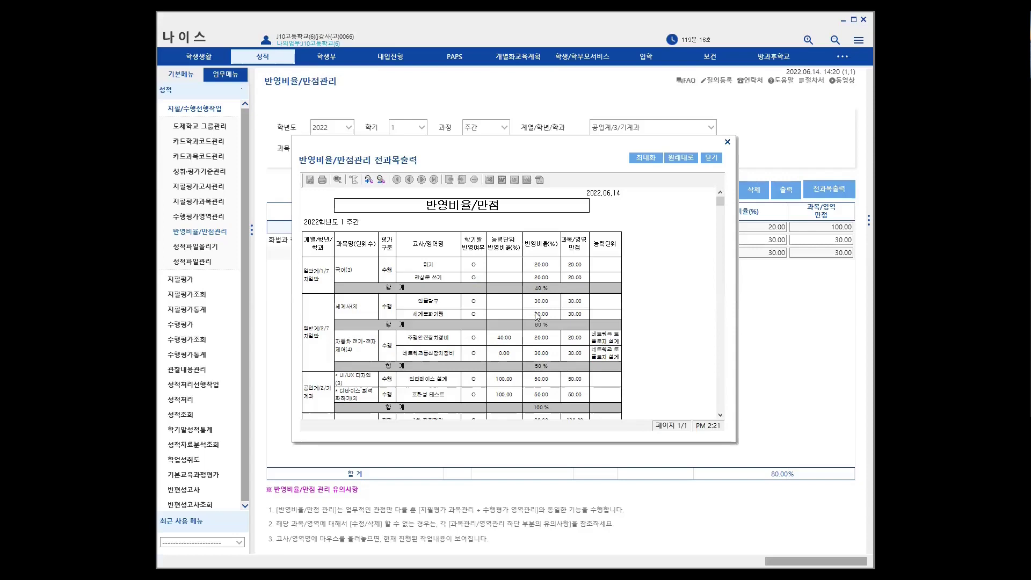
pyautogui.click(711, 158)
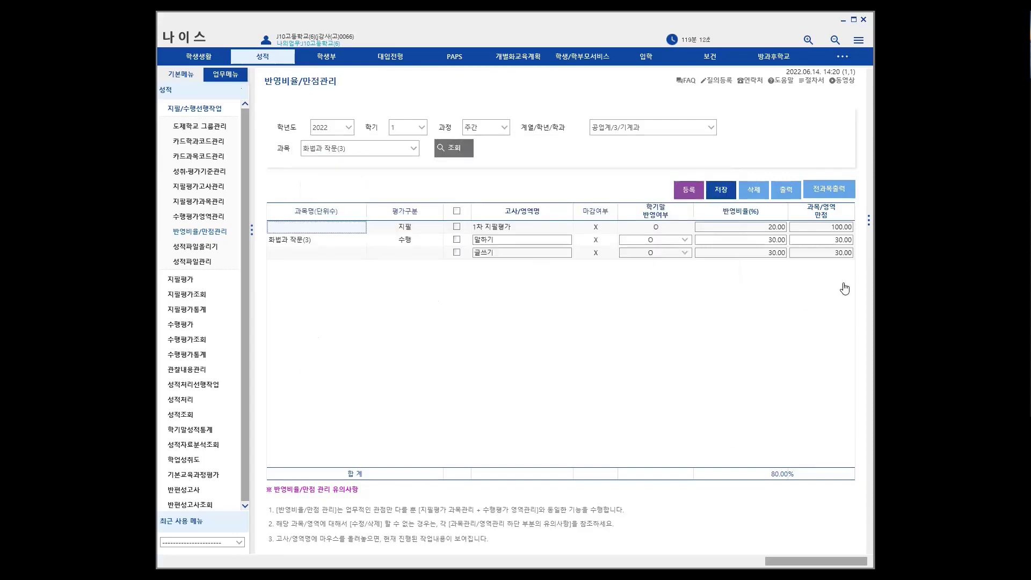
# Step: Register the 2차 지필평가 for 화법과 작문(3) with a 20% reflection ratio and a full score of 100, and save it
pyautogui.click(690, 191)
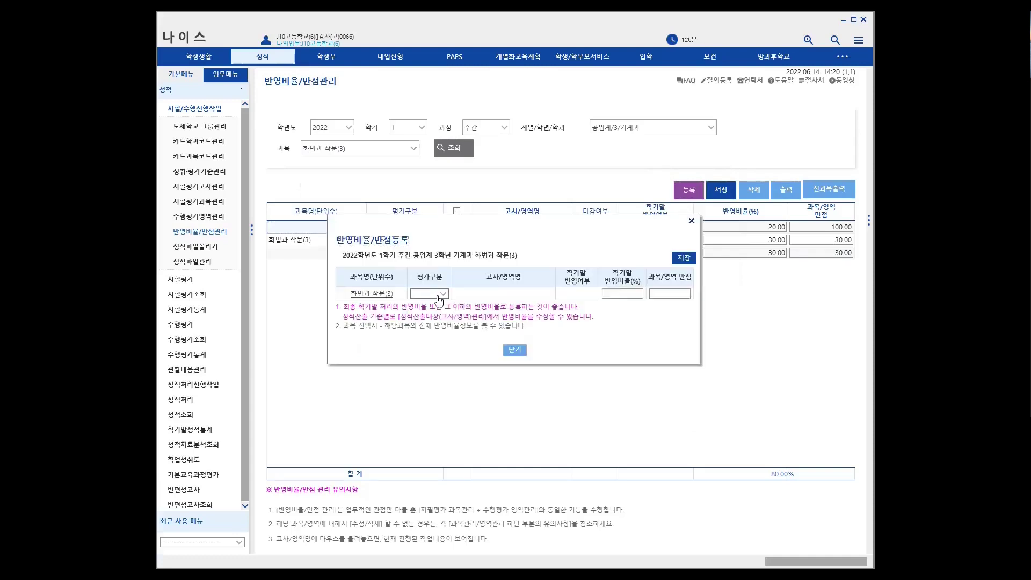
pyautogui.click(437, 294)
pyautogui.click(550, 296)
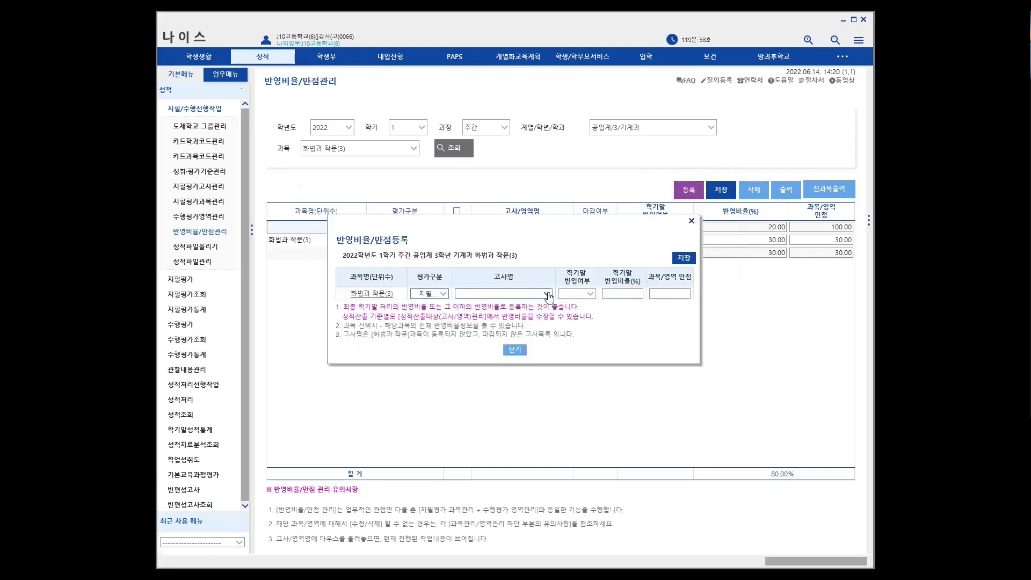
pyautogui.click(505, 303)
pyautogui.click(622, 293)
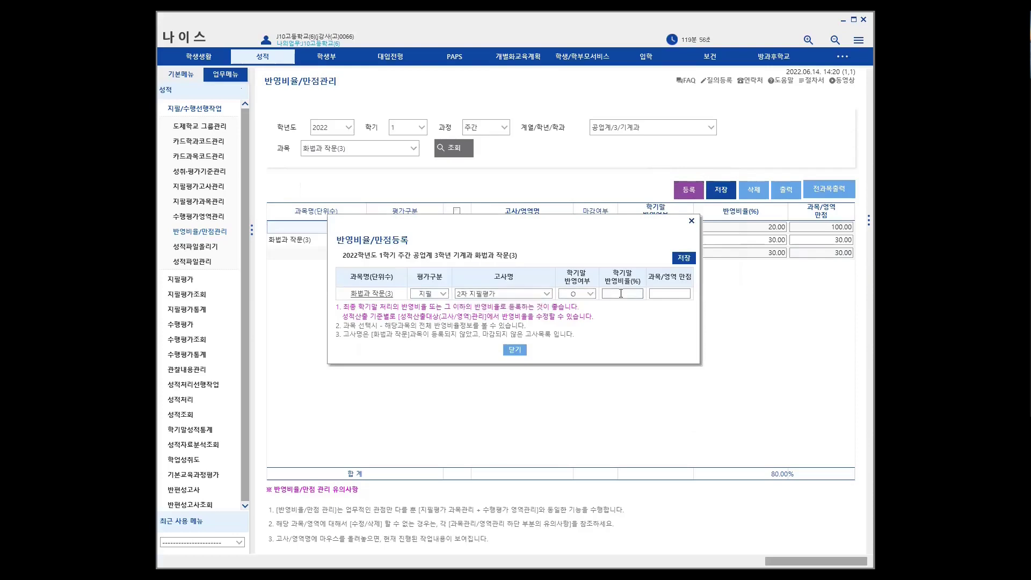
pyautogui.click(664, 293)
pyautogui.click(678, 257)
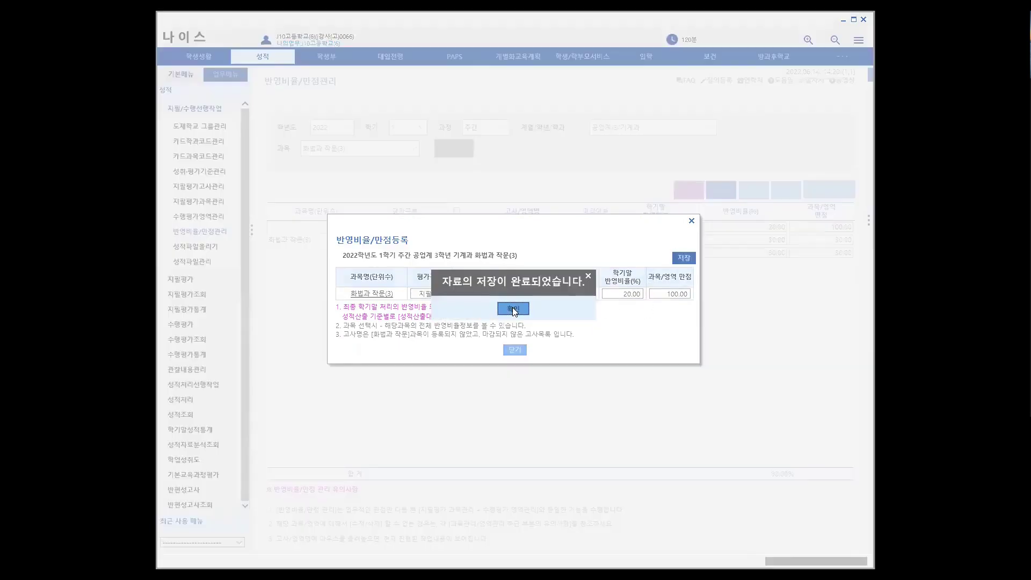
pyautogui.click(588, 275)
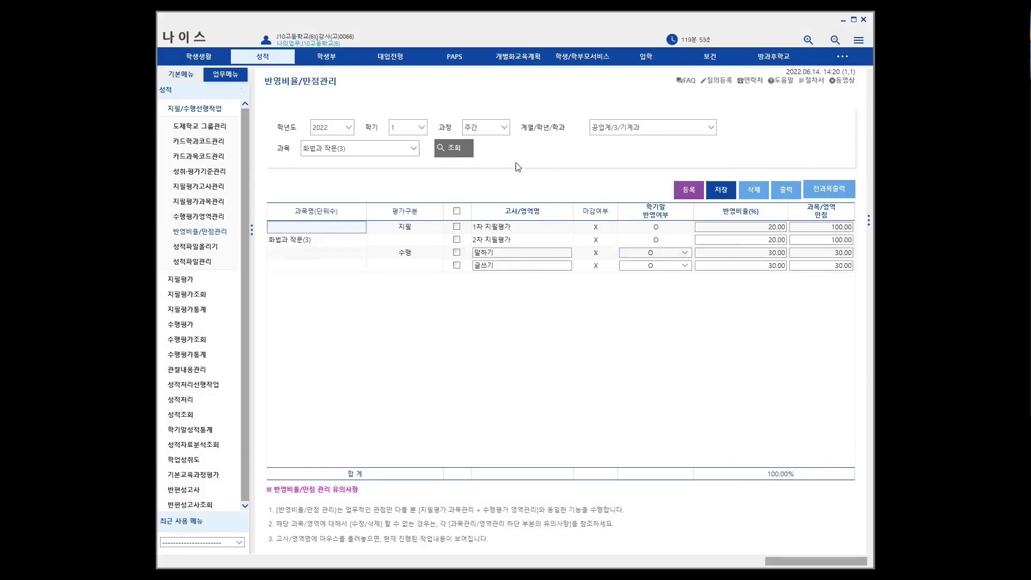
# Step: Look up the 반영비율/만점 settings of 지식 재산 일반(3) and 항공기 기체 제작(4) in turn
pyautogui.click(414, 150)
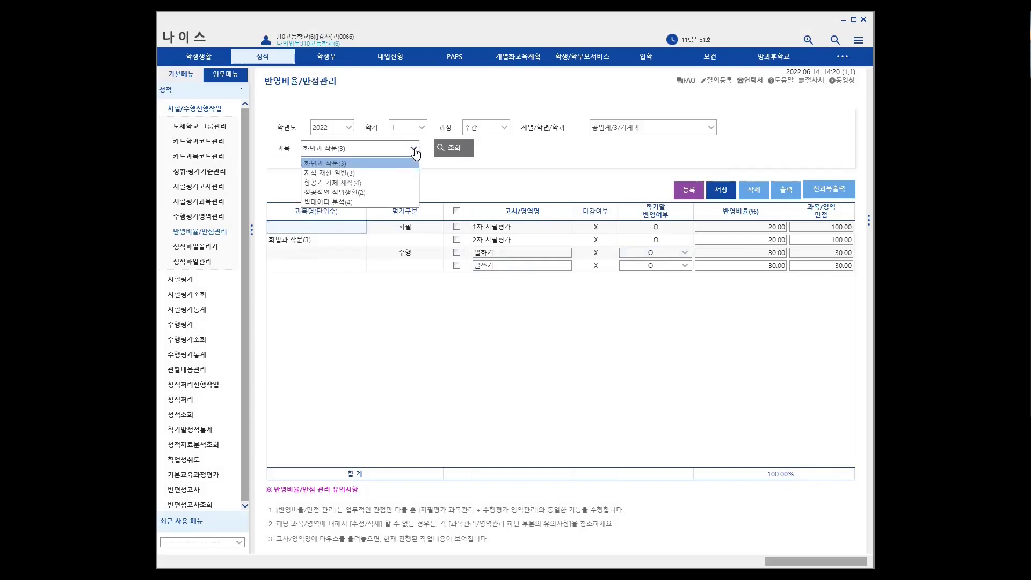
pyautogui.click(343, 171)
pyautogui.click(448, 153)
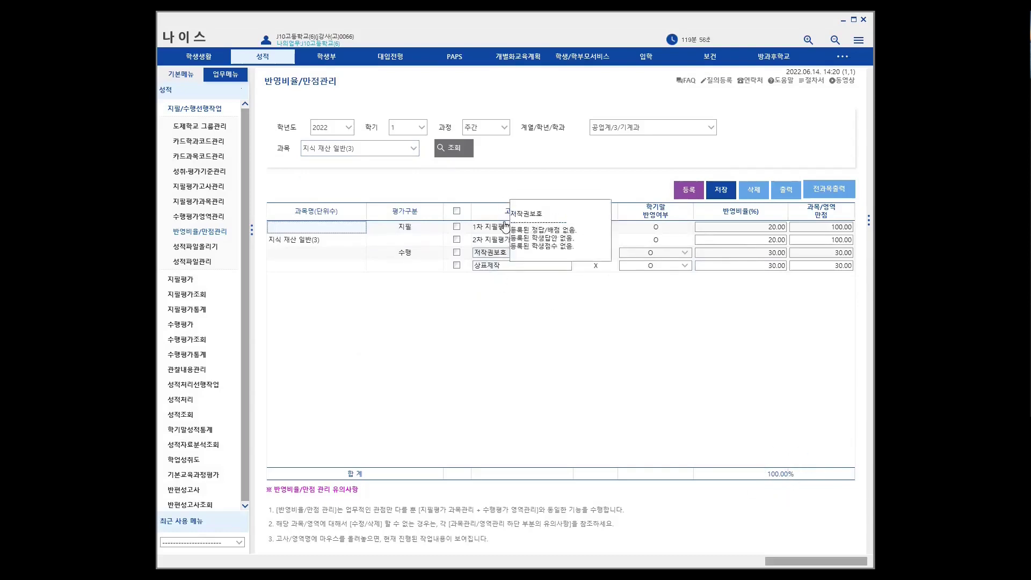
pyautogui.click(414, 148)
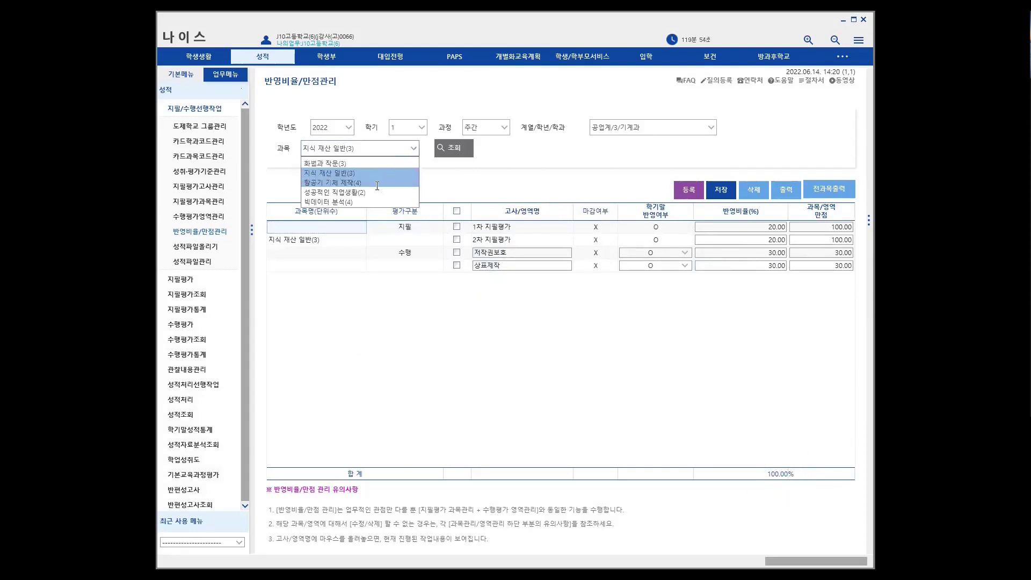
pyautogui.click(377, 183)
pyautogui.click(451, 149)
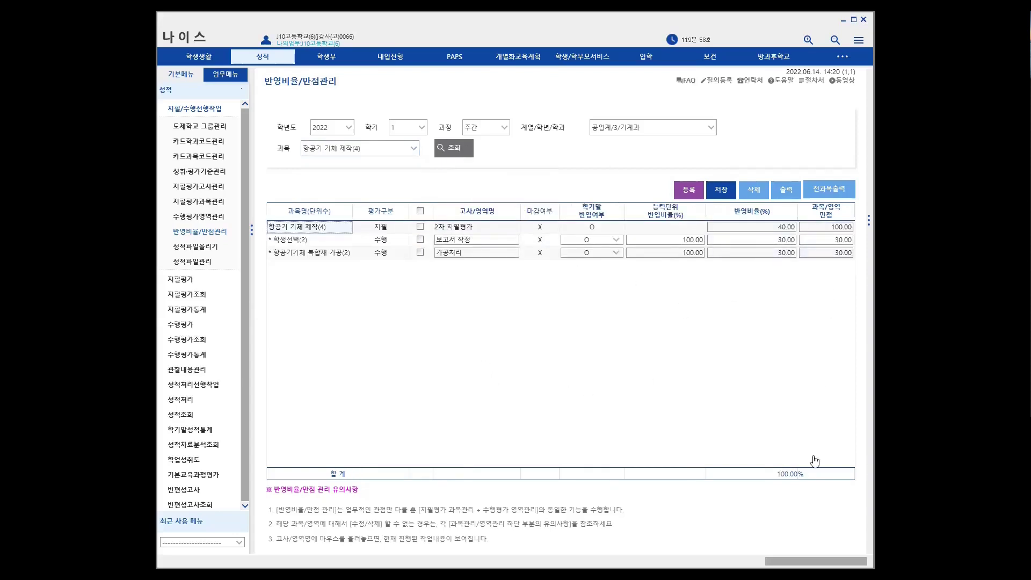
# Step: Look up the 반영비율/만점 settings of 성공적인 직업생활(2) and 빅데이터 분석(4) in turn
pyautogui.click(413, 149)
pyautogui.click(344, 192)
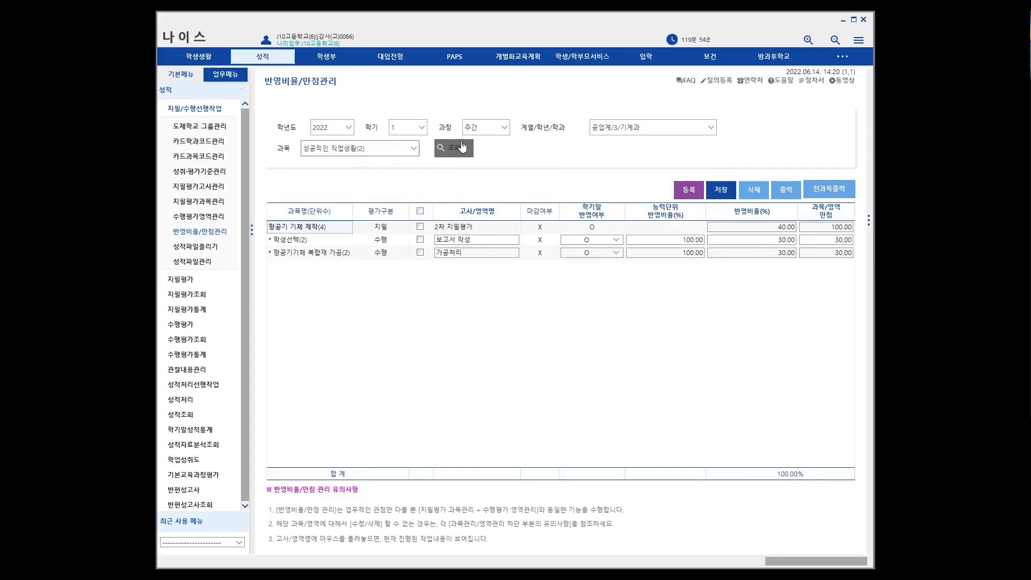
pyautogui.click(457, 148)
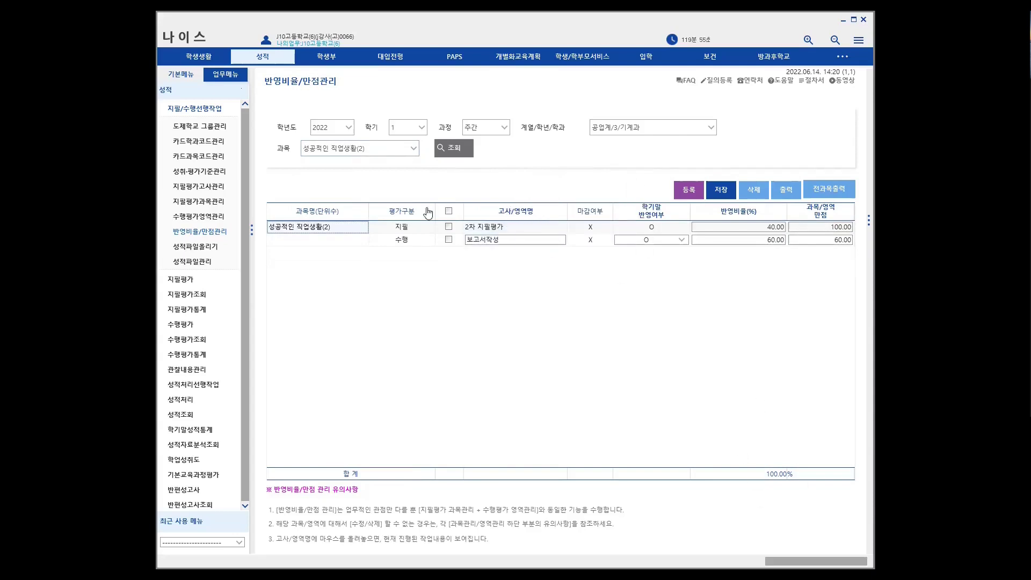
pyautogui.click(414, 150)
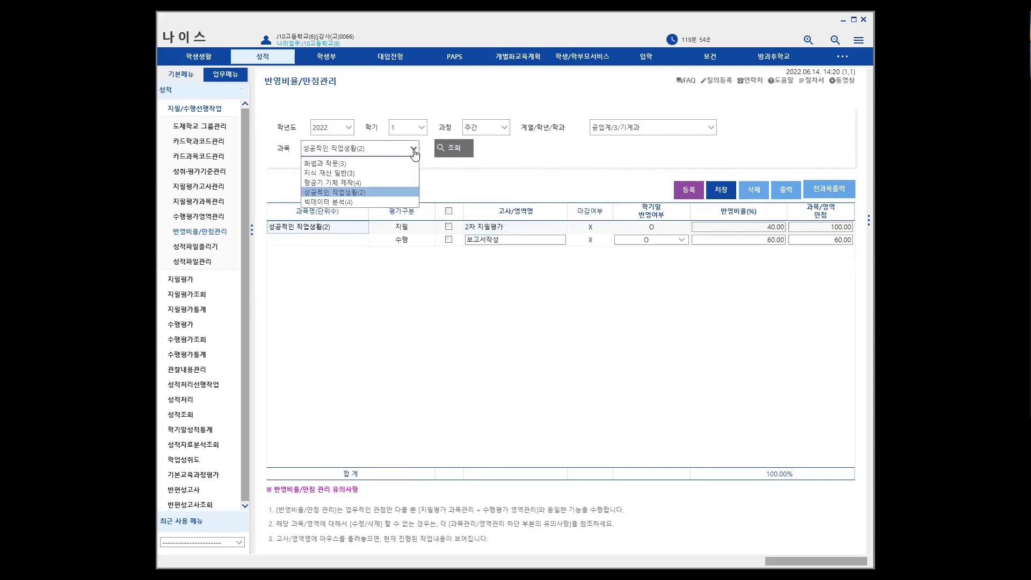
pyautogui.click(361, 202)
pyautogui.click(451, 149)
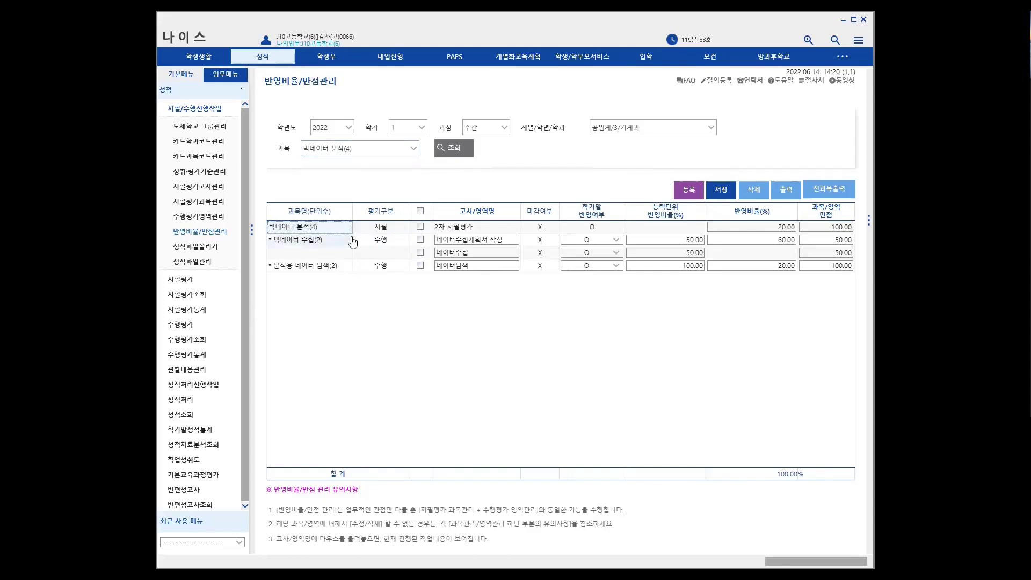
# Step: Open the 반영비율/만점등록(실무과목) window, choose 빅데이터 분석(4) as the subject, and view its selectable written exams
pyautogui.click(689, 193)
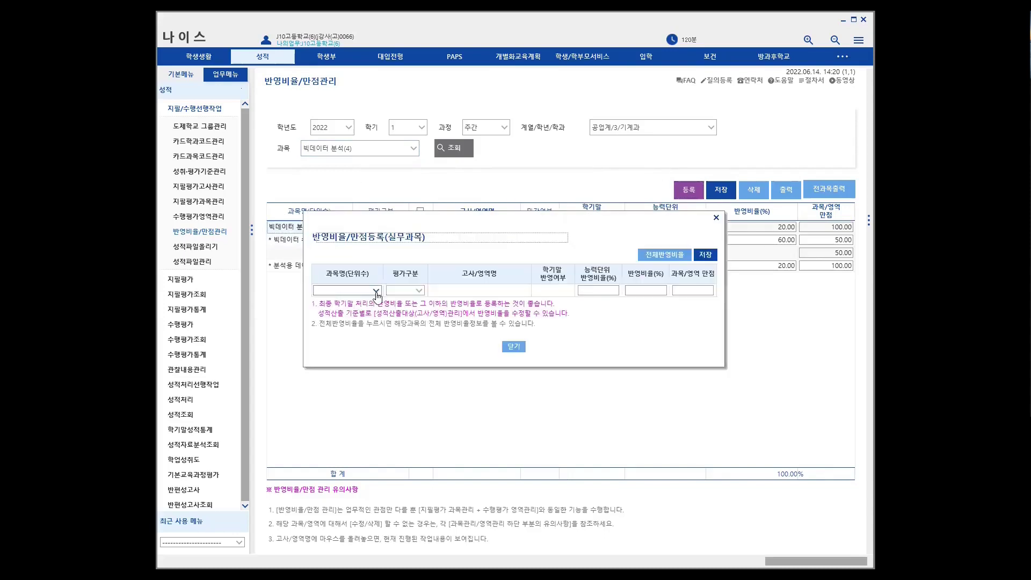
pyautogui.click(376, 291)
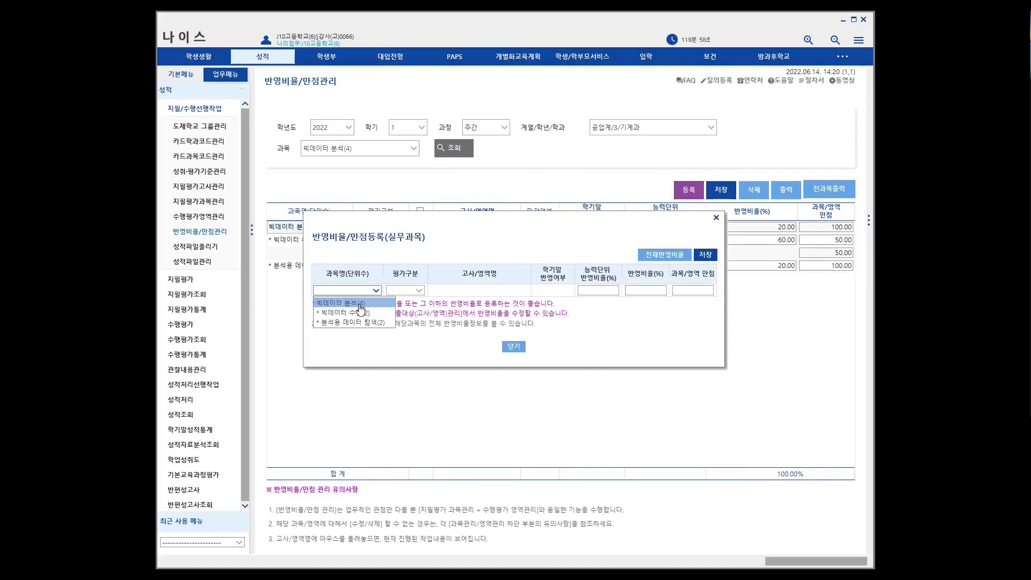
pyautogui.click(343, 303)
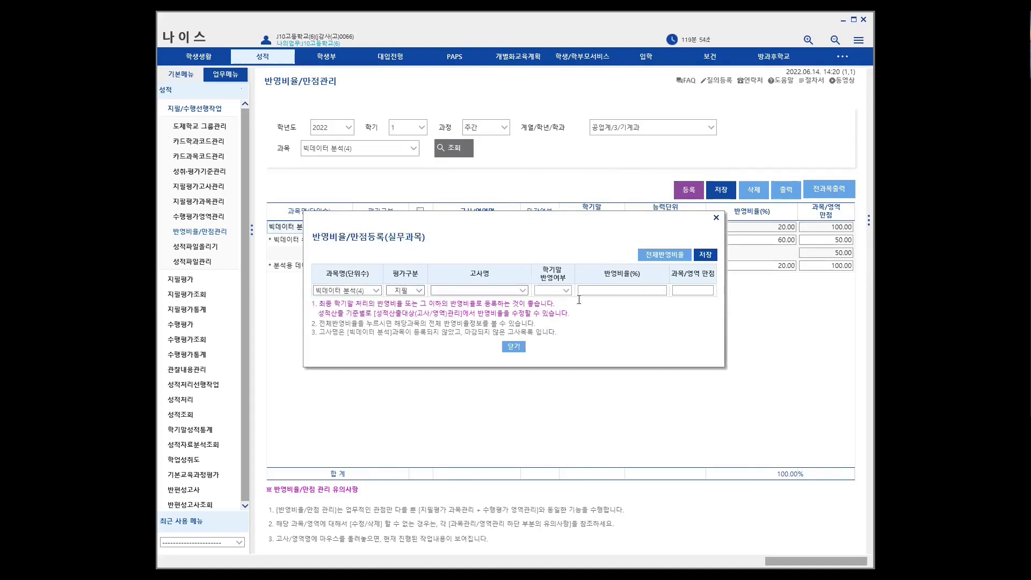
pyautogui.click(522, 291)
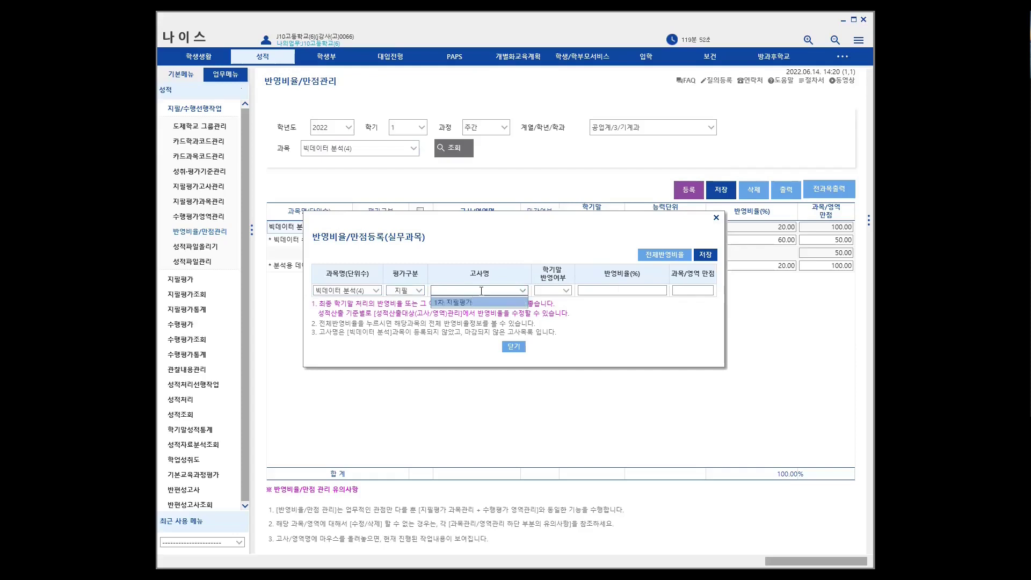
pyautogui.click(482, 291)
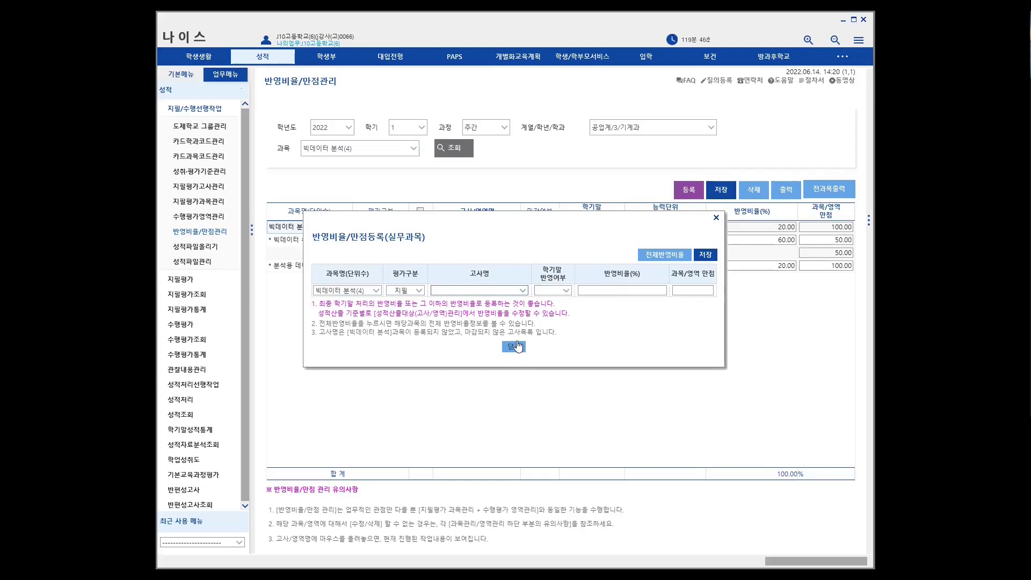
# Step: Compare the registration fields for * 빅데이터 수집(2) and 빅데이터 분석(4), view the subject choices again, and close the window without saving
pyautogui.click(375, 291)
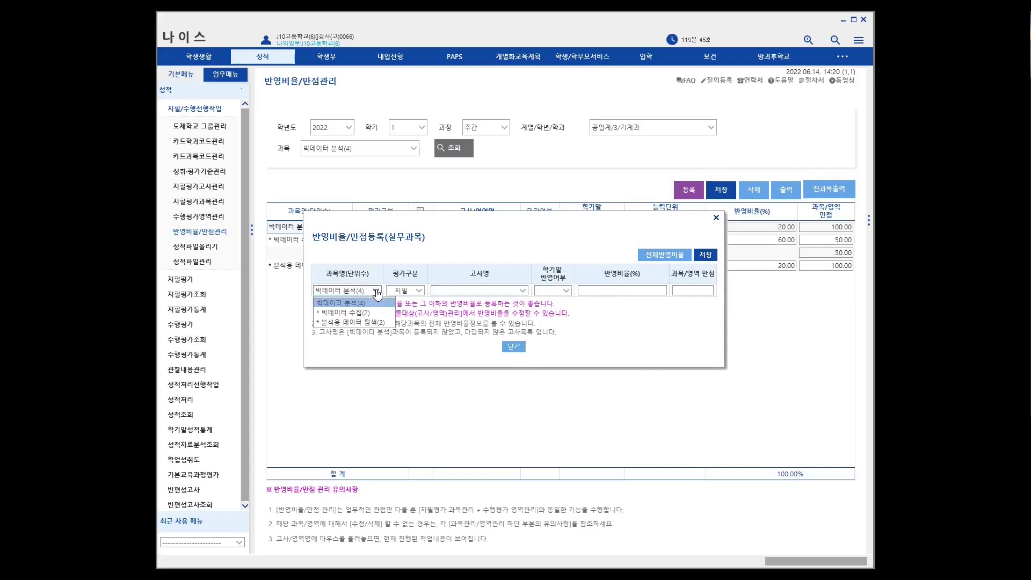
pyautogui.click(321, 314)
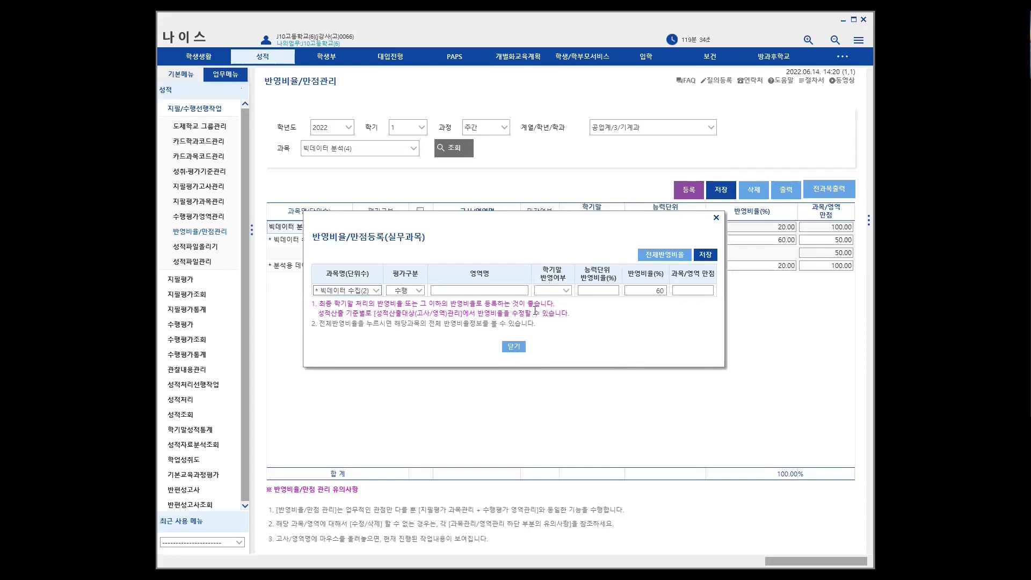
pyautogui.click(377, 292)
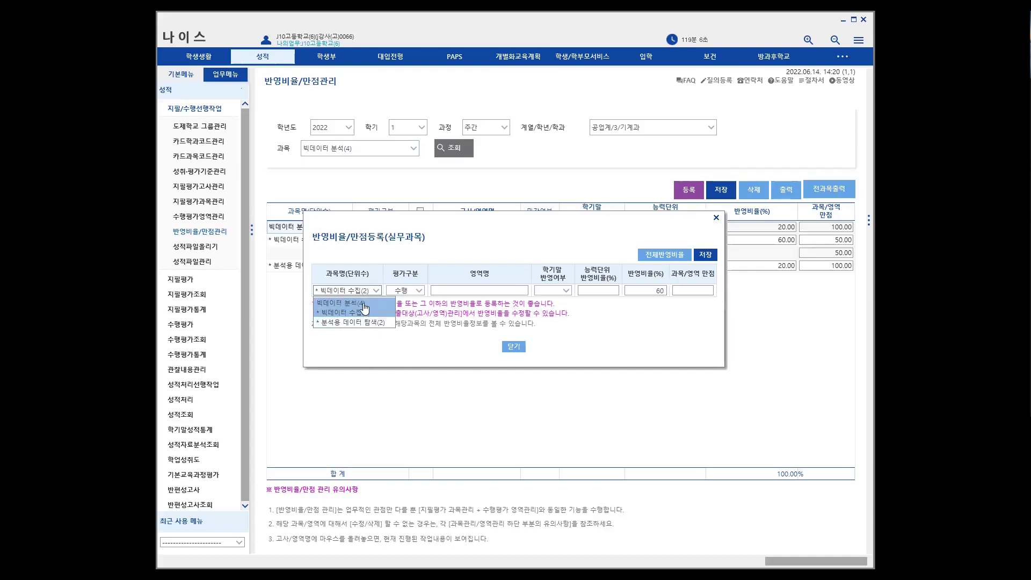
pyautogui.click(363, 304)
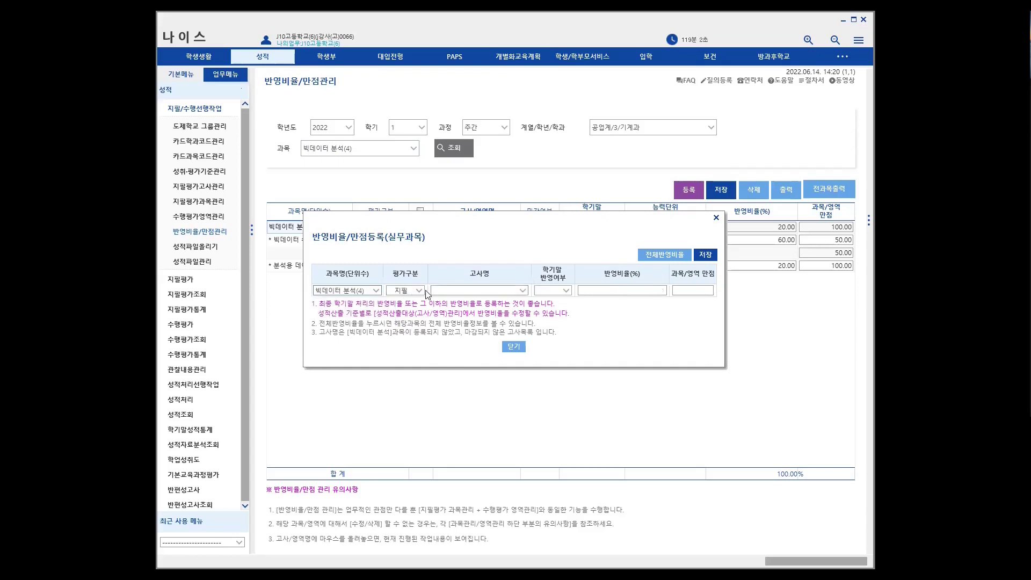
pyautogui.click(376, 290)
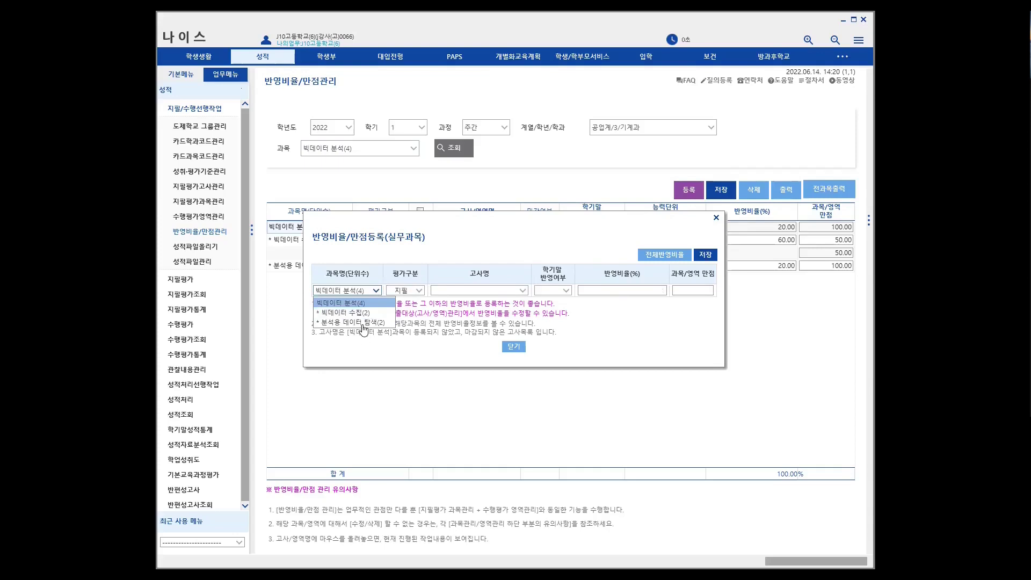
pyautogui.click(515, 350)
pyautogui.click(515, 350)
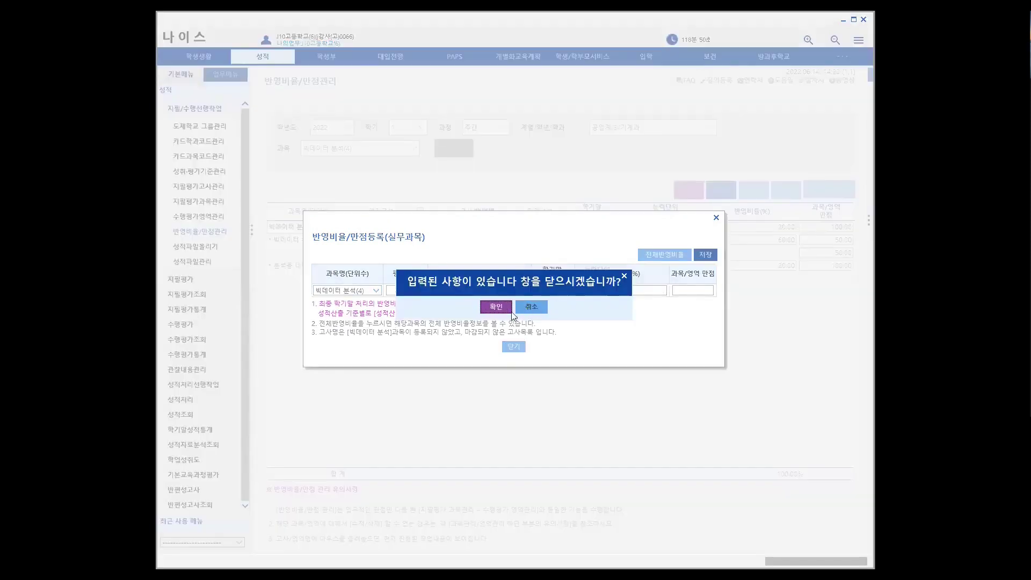
pyautogui.press('Return')
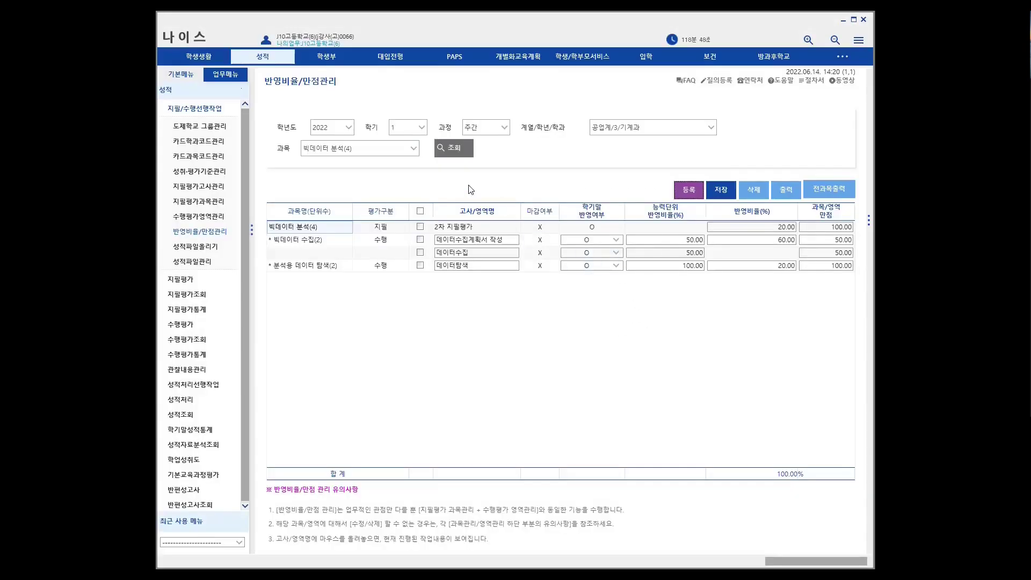
# Step: Look up the 반영비율/만점 settings of 항공기 기체 제작(4) and view the list of other available subjects
pyautogui.click(415, 149)
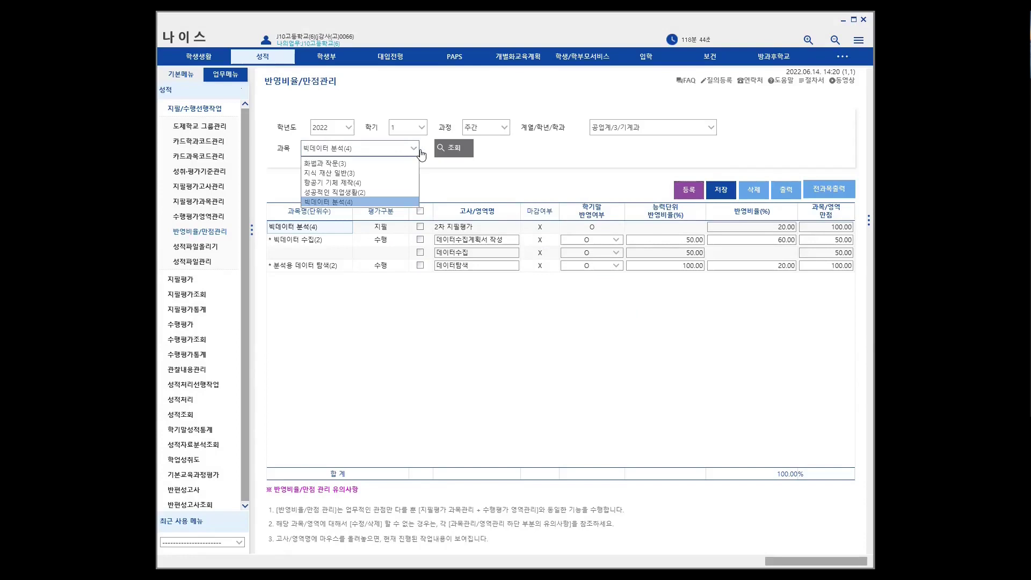
pyautogui.click(356, 183)
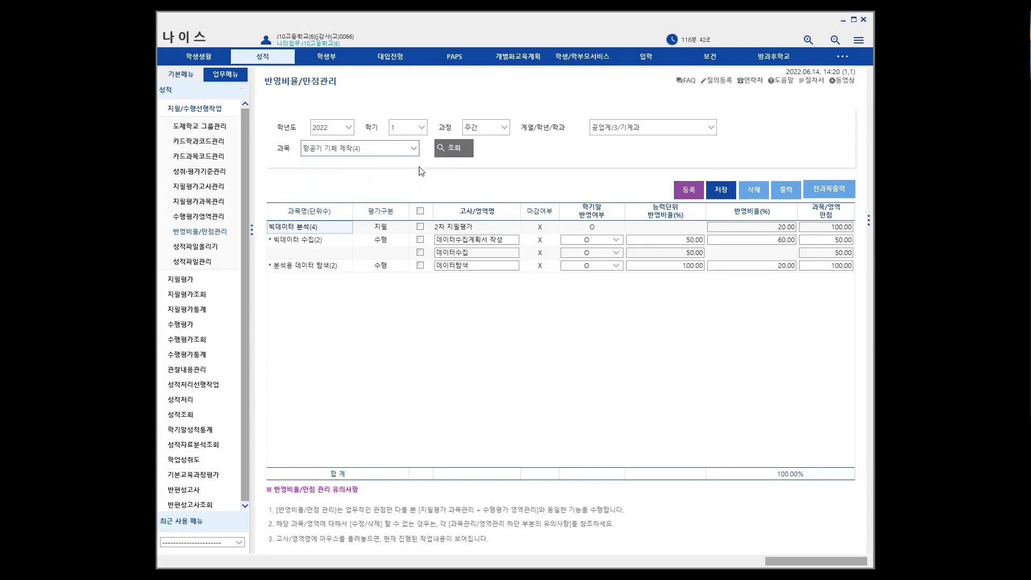
pyautogui.click(453, 148)
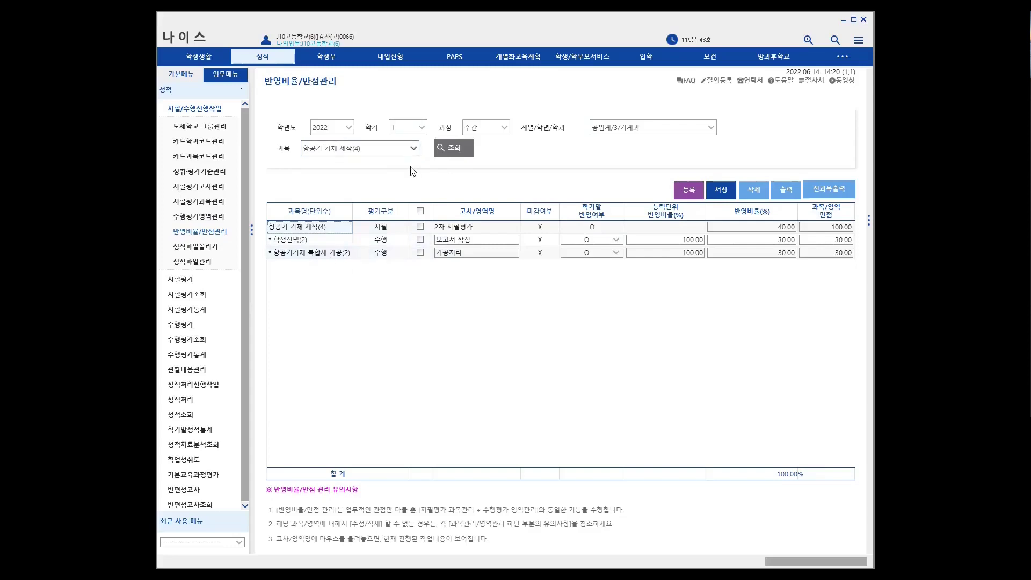
pyautogui.click(414, 150)
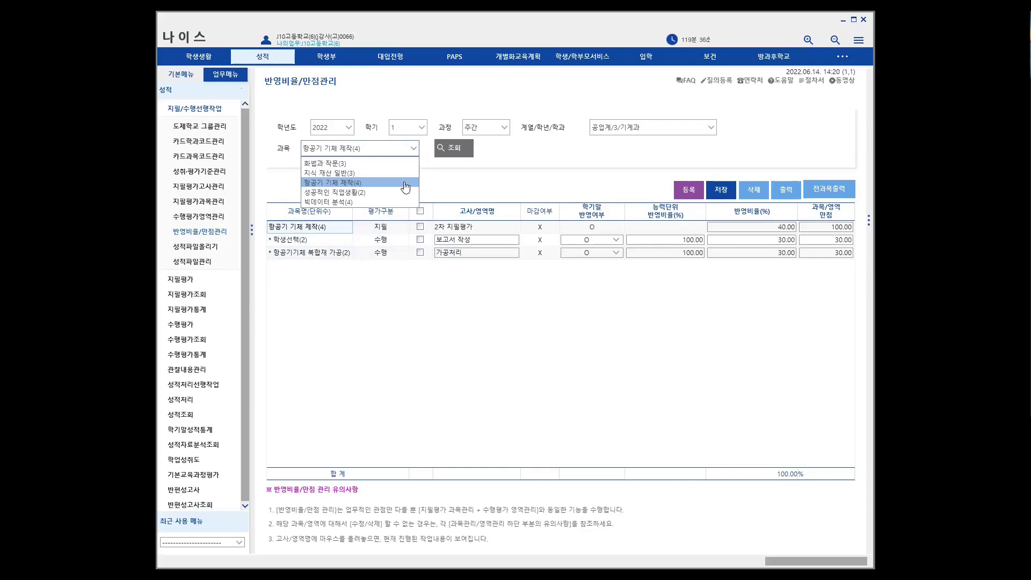
pyautogui.click(483, 178)
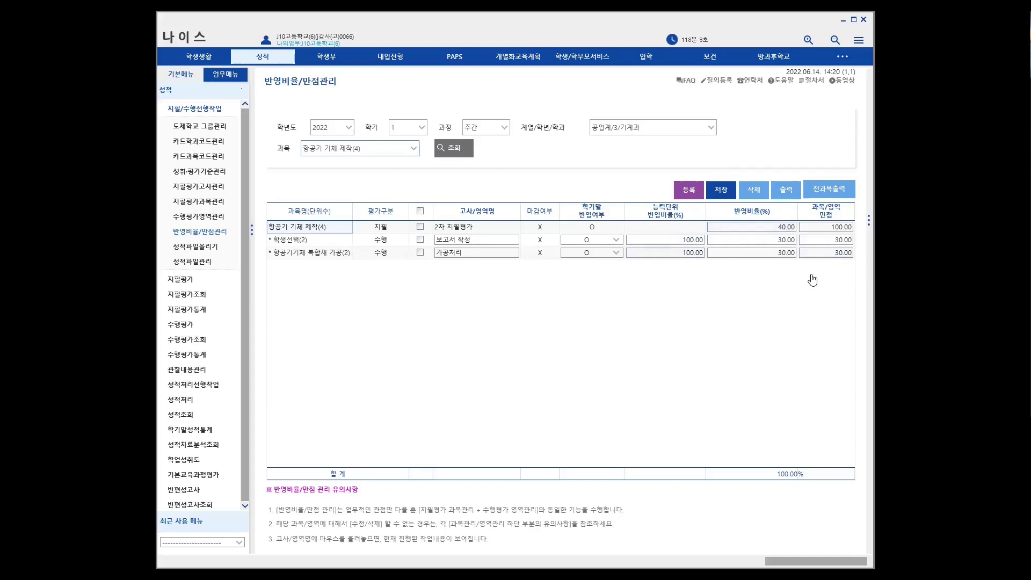
# Step: Look up the 반영비율/만점 settings of 빅데이터 분석(4) and view the work status of the 데이터수집계획서 작성 area
pyautogui.click(413, 150)
pyautogui.click(358, 201)
pyautogui.click(451, 149)
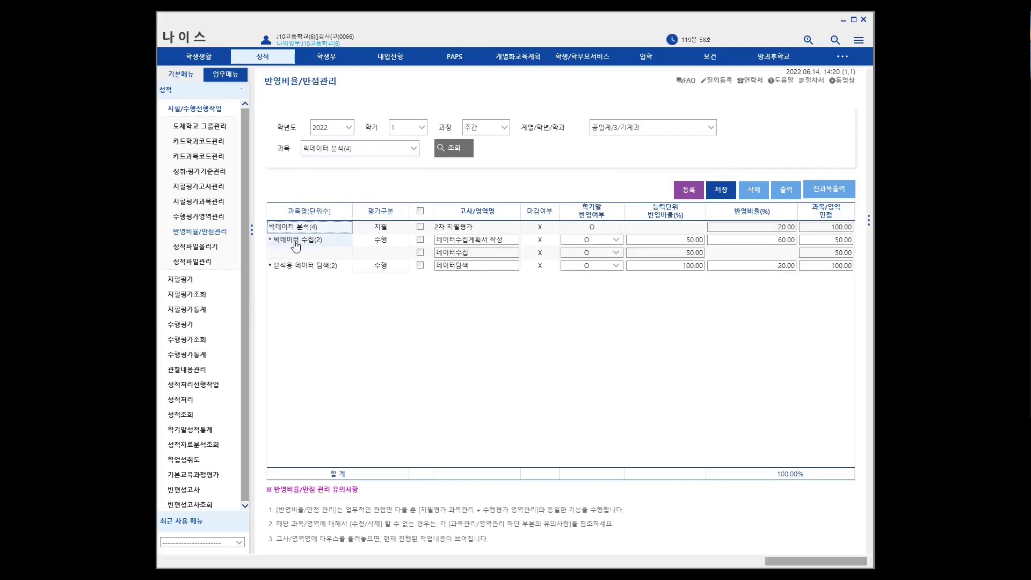
pyautogui.moveTo(443, 242)
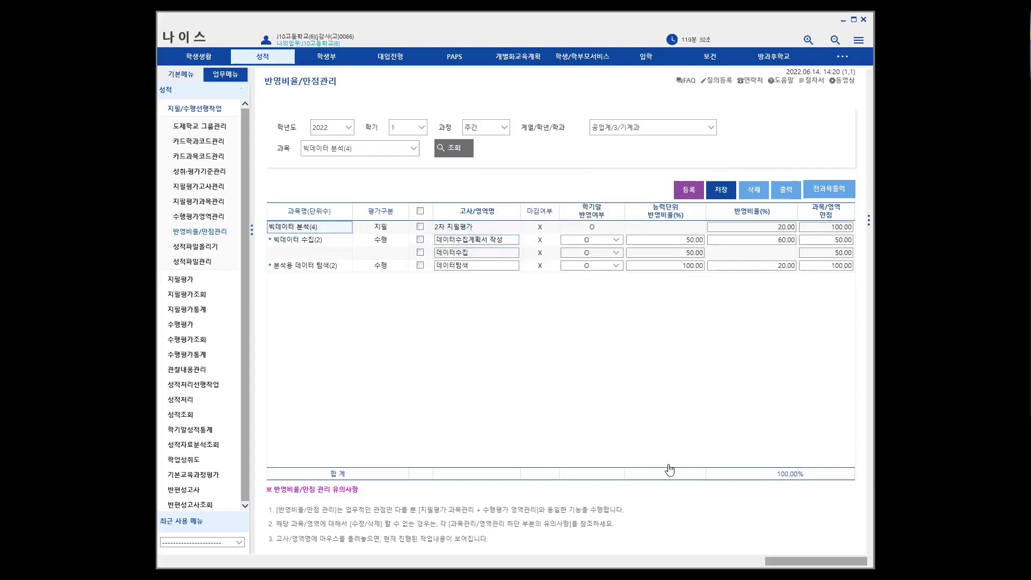
pyautogui.moveTo(505, 241)
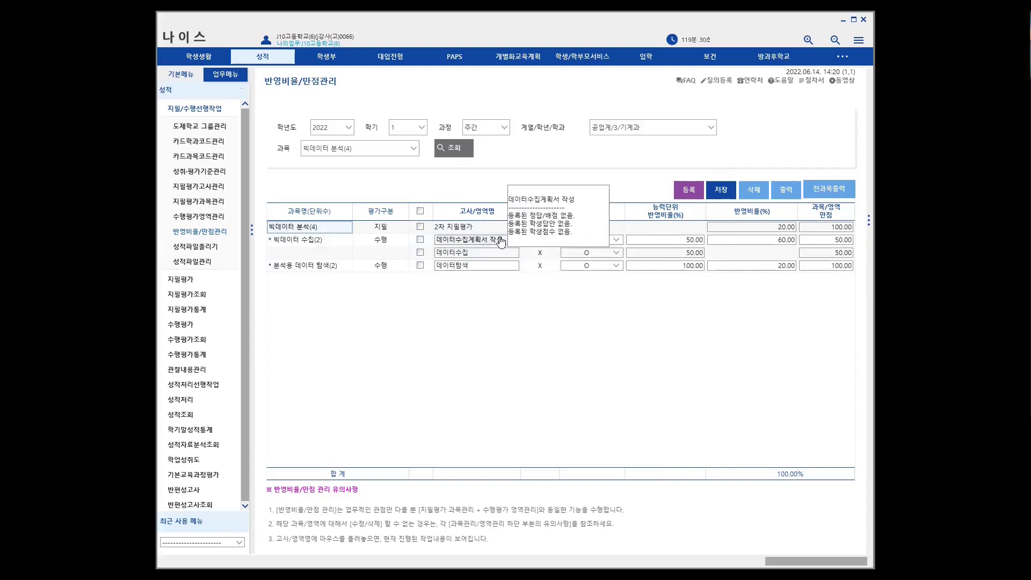
pyautogui.moveTo(509, 261)
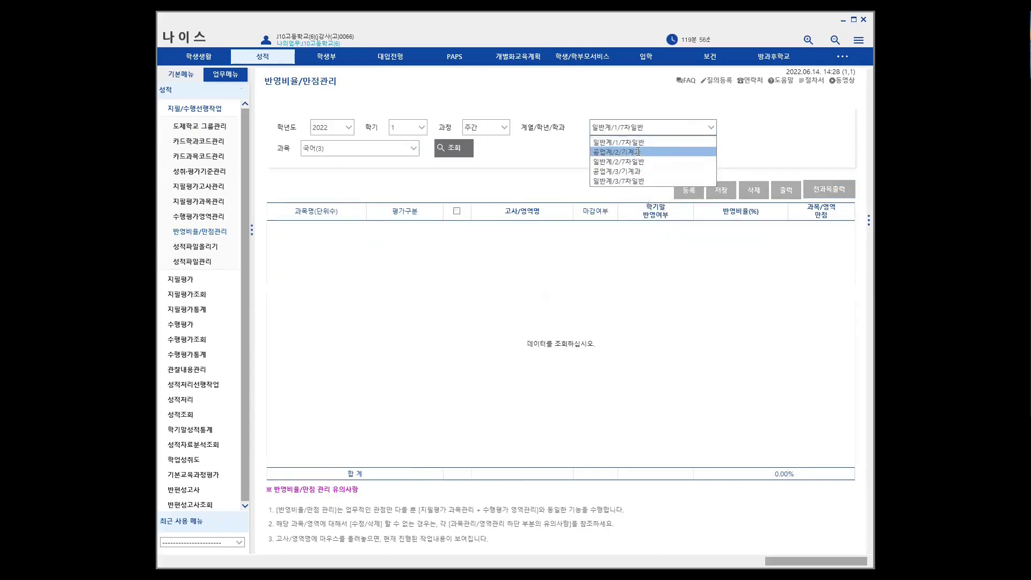
# Step: Look up the 반영비율/만점 settings of 문학(3) for 공업계/2/기계과
pyautogui.click(638, 152)
pyautogui.click(413, 152)
pyautogui.click(414, 152)
pyautogui.click(413, 152)
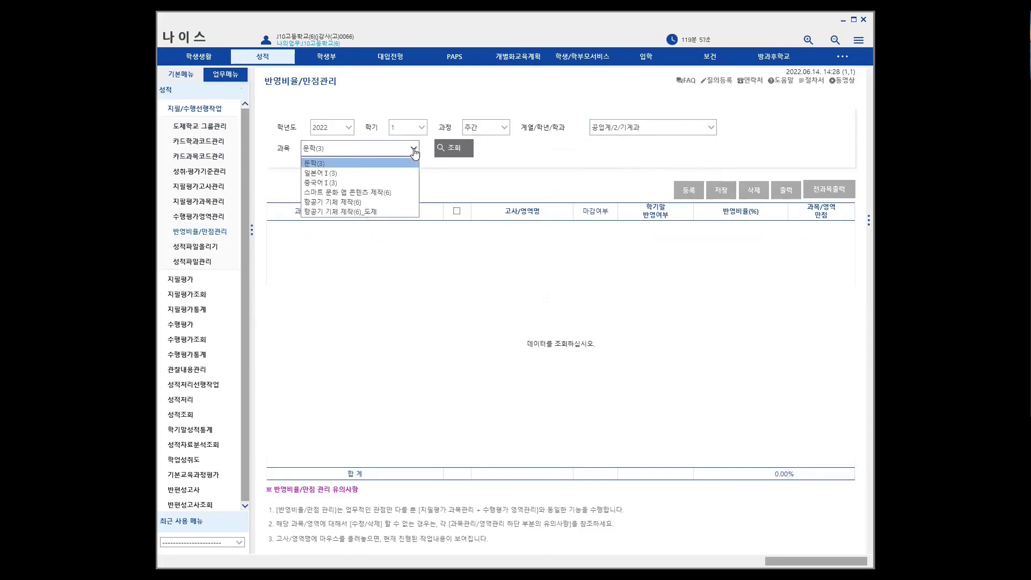
pyautogui.click(415, 152)
pyautogui.click(454, 148)
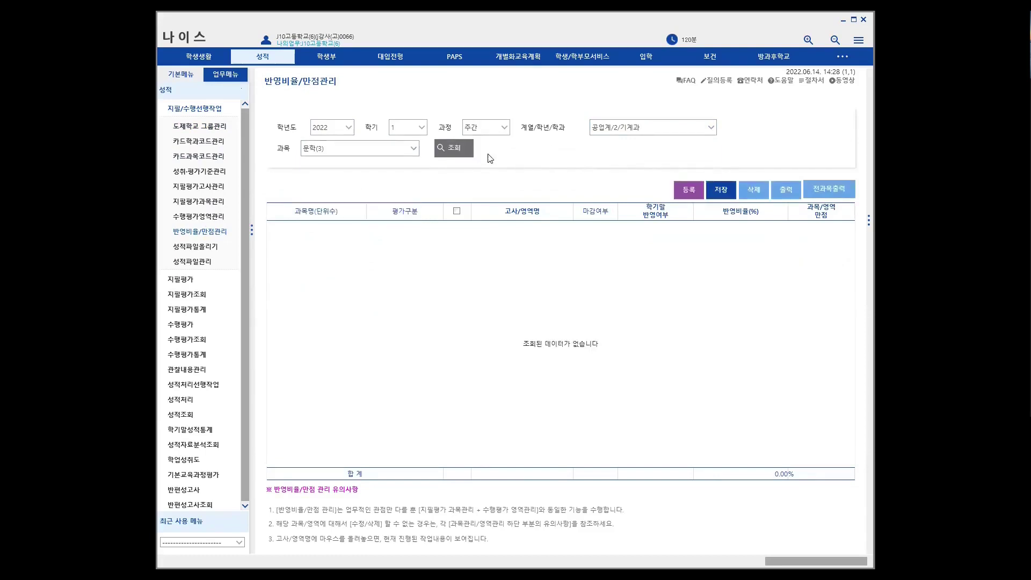
# Step: View the 공업계/2/기계과 subject choices and the 반영비율/만점등록 window for 문학(3), closing it without registering anything
pyautogui.click(414, 150)
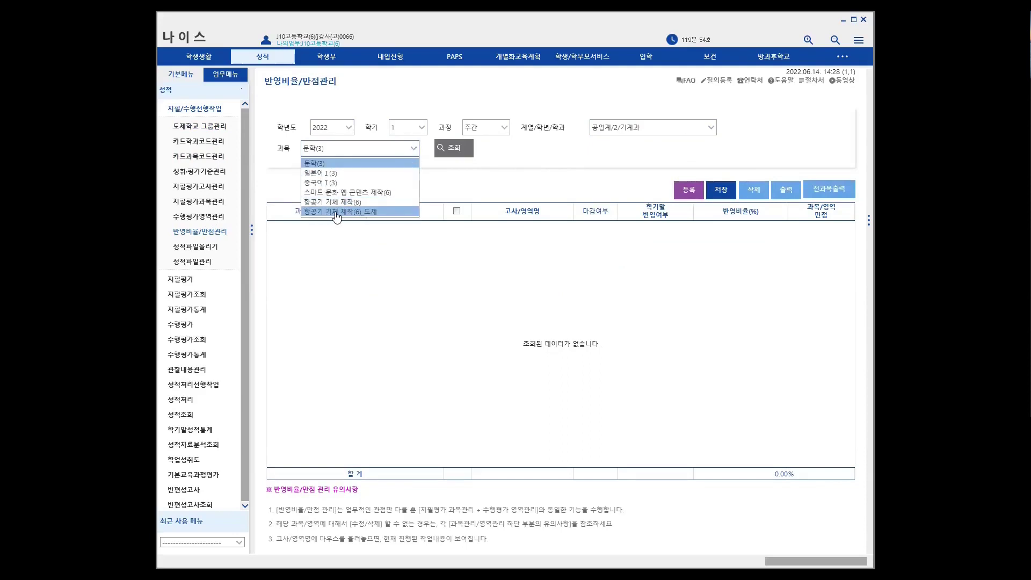
pyautogui.click(593, 156)
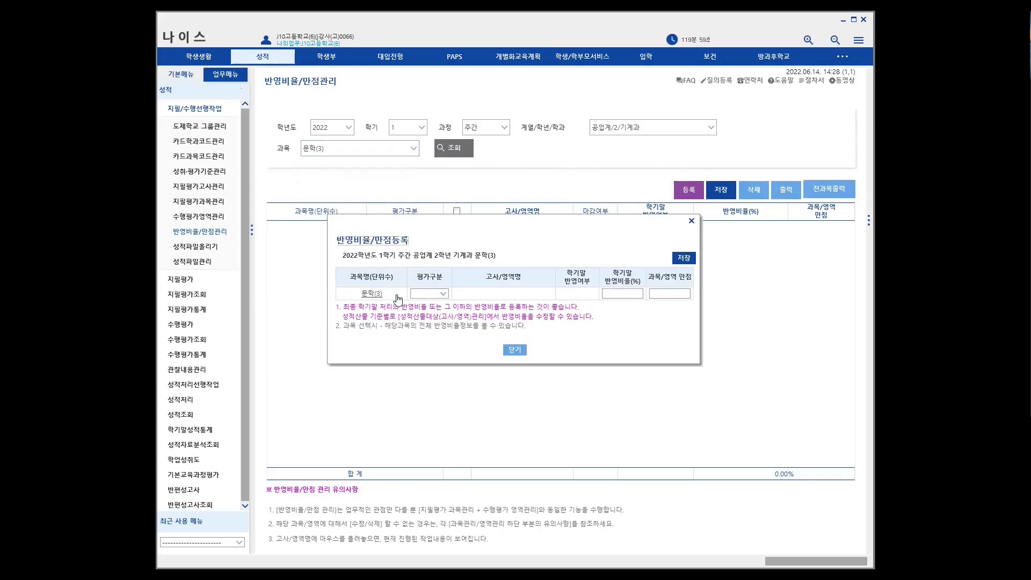
pyautogui.click(515, 349)
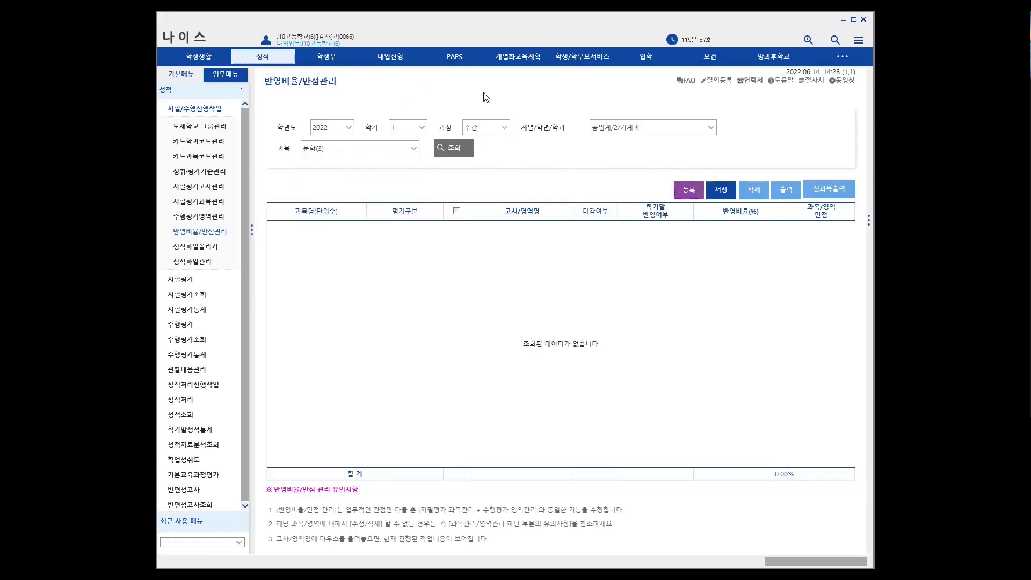
# Step: Look up 항공기 기체 제작(6), view the selectable subjects and competency units in its registration window, and close it
pyautogui.click(400, 150)
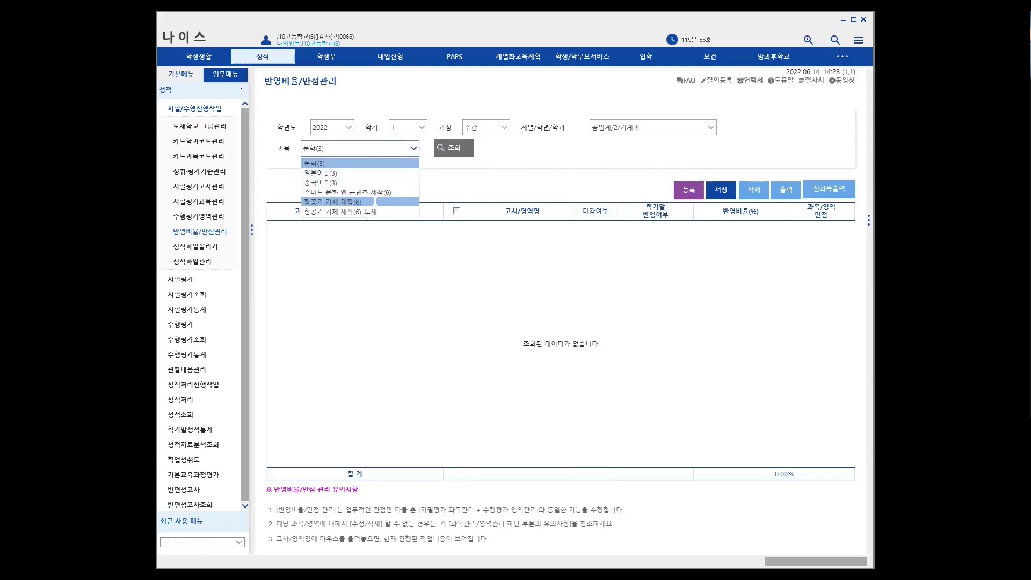
pyautogui.click(375, 201)
pyautogui.click(454, 148)
pyautogui.click(690, 189)
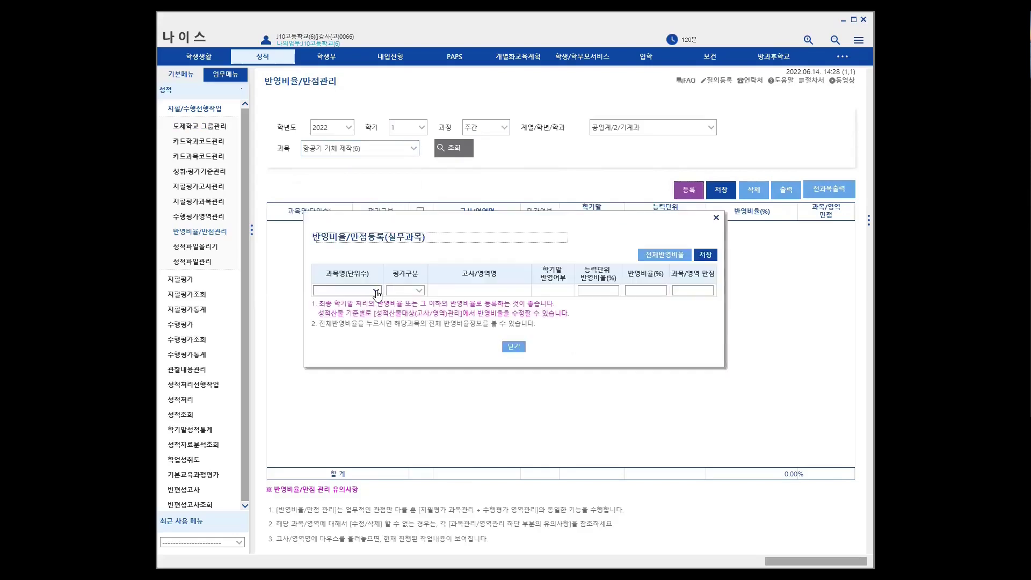
pyautogui.click(377, 290)
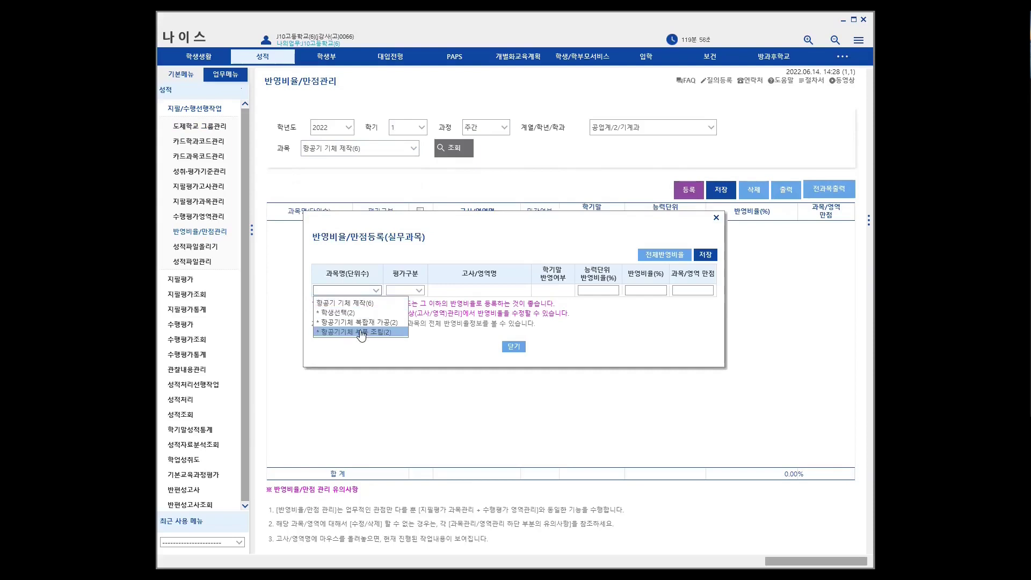
pyautogui.click(521, 349)
pyautogui.click(514, 347)
# Step: Look up 항공기 기체 제작(6)_도제, view the selectable subjects and competency units in its registration window, and close it
pyautogui.click(413, 148)
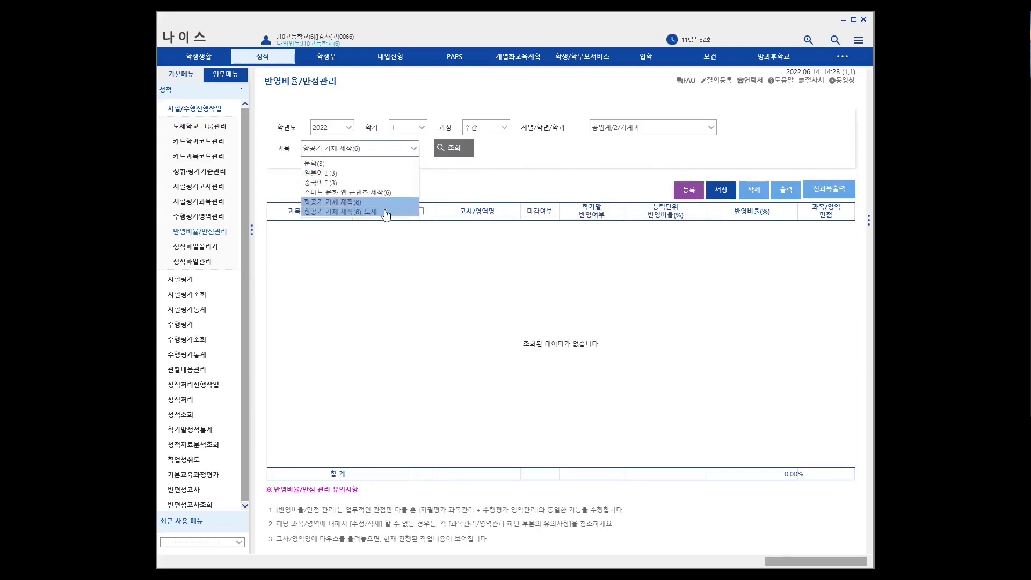
pyautogui.click(376, 212)
pyautogui.click(453, 148)
pyautogui.click(688, 191)
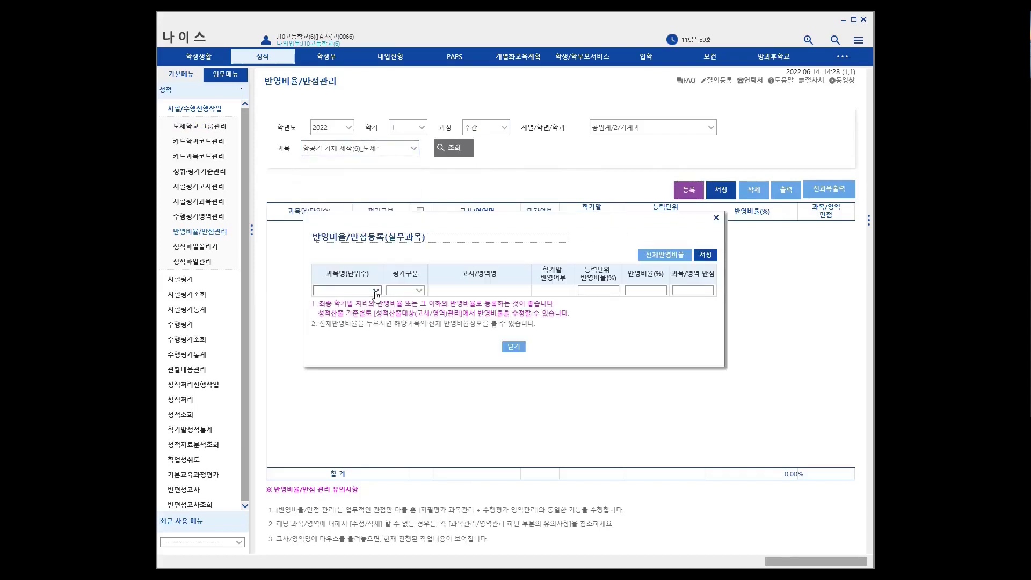
pyautogui.click(376, 292)
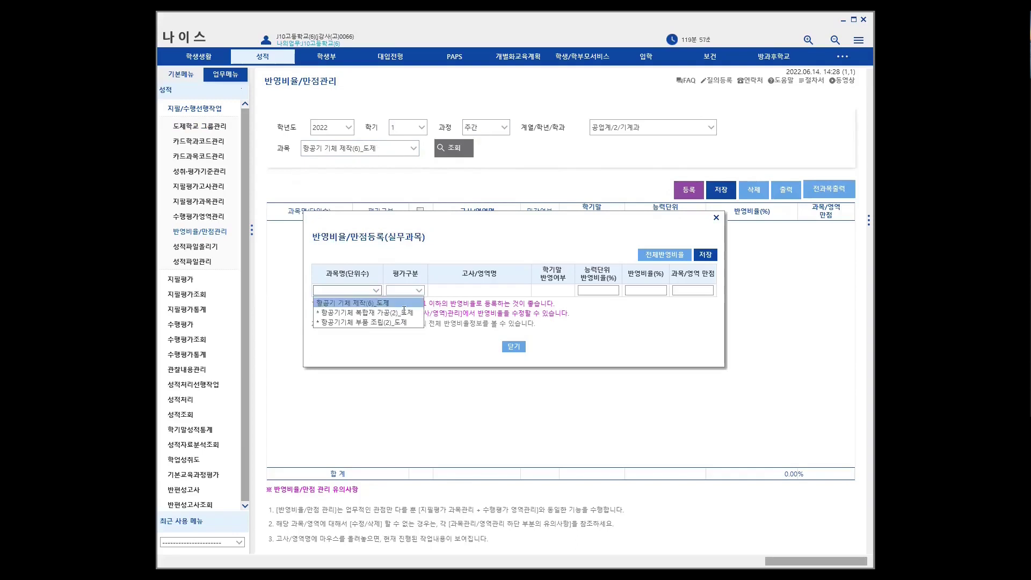
pyautogui.click(514, 348)
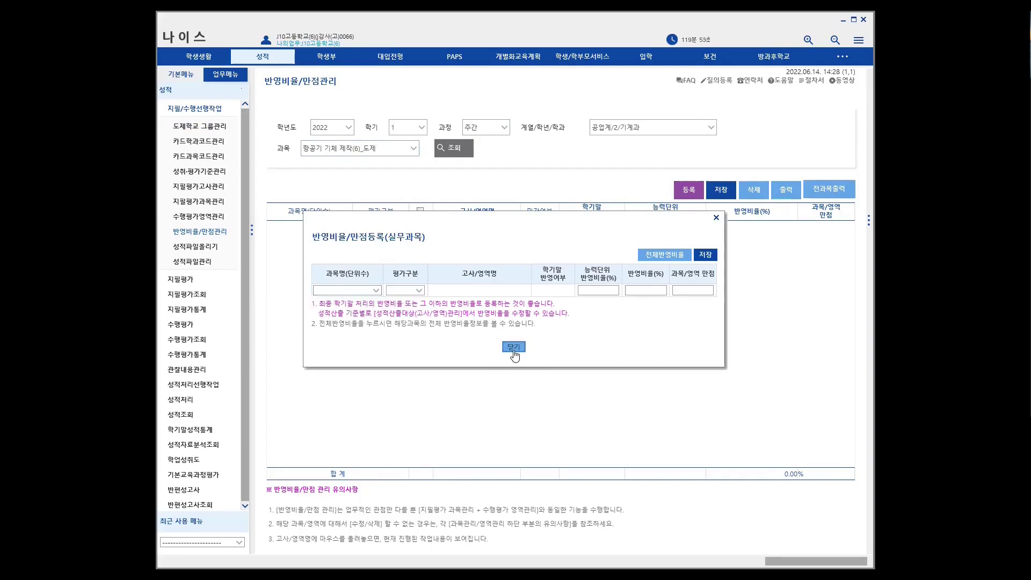
# Step: Switch to 공업계/3/기계과, view its subject choices, and look up the 반영비율/만점 settings of 화법과 작문(3)
pyautogui.click(710, 128)
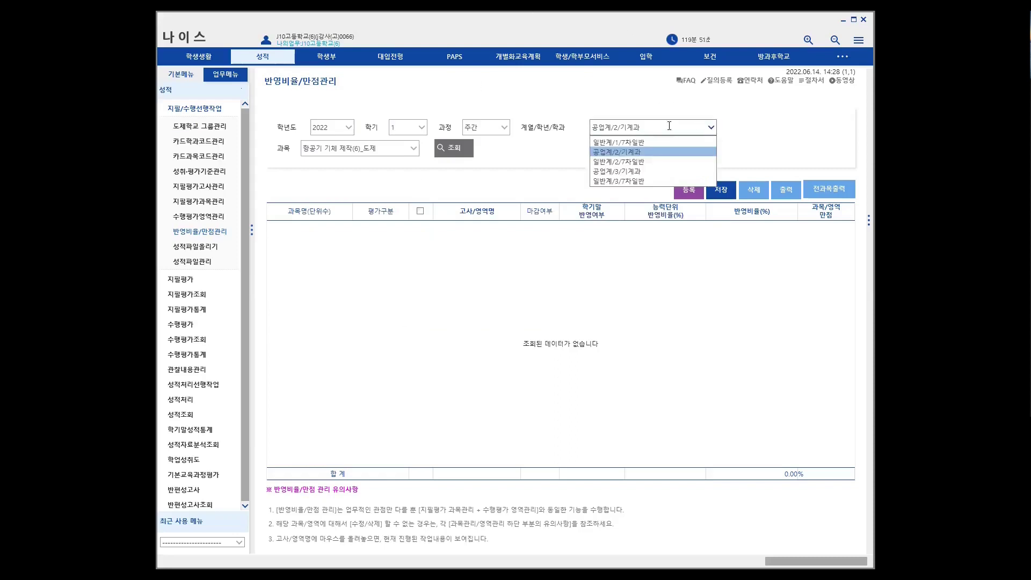
pyautogui.click(648, 171)
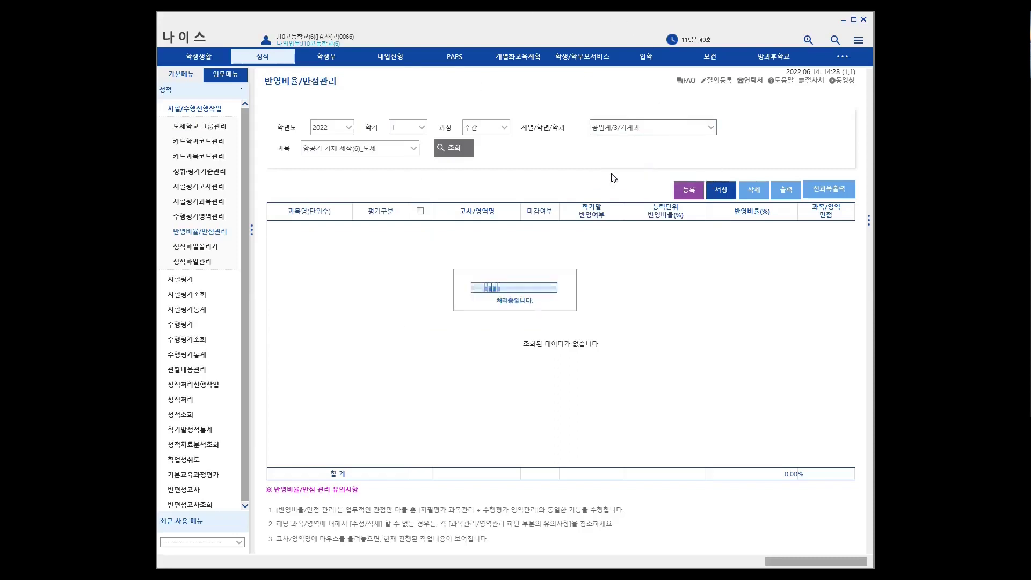
pyautogui.click(412, 151)
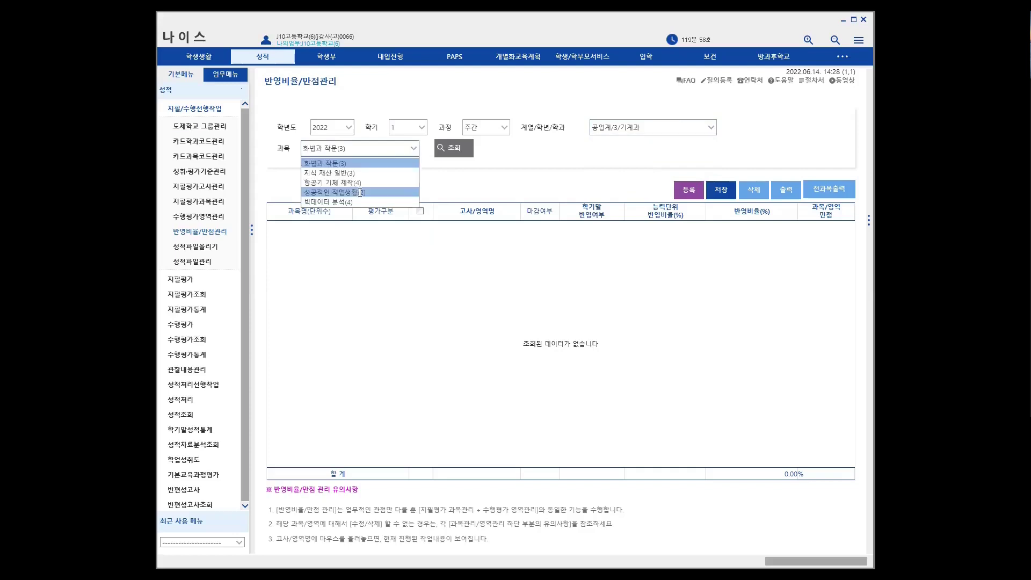
pyautogui.click(424, 265)
pyautogui.click(464, 148)
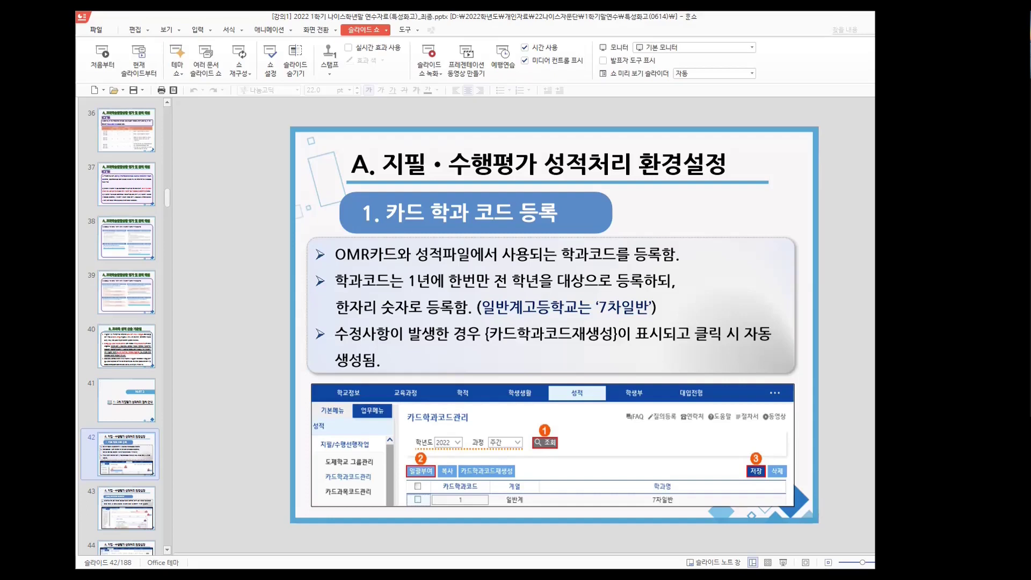
# Step: In the 한쇼 presentation, advance to slide 44 and highlight the passage from [학생생활- through {학생선택추가} in the yellow note
pyautogui.press('pagedown')
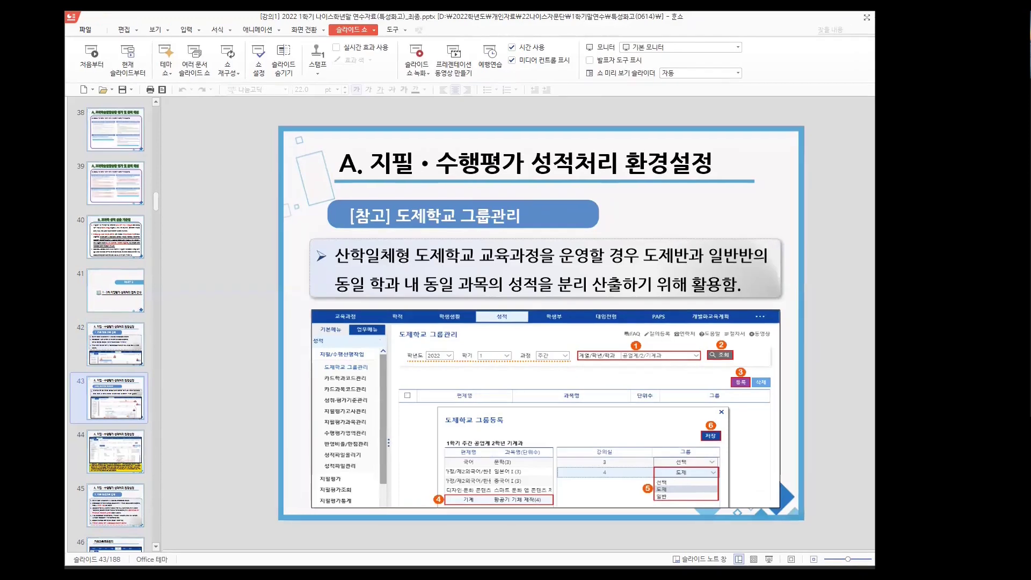
pyautogui.press('pagedown')
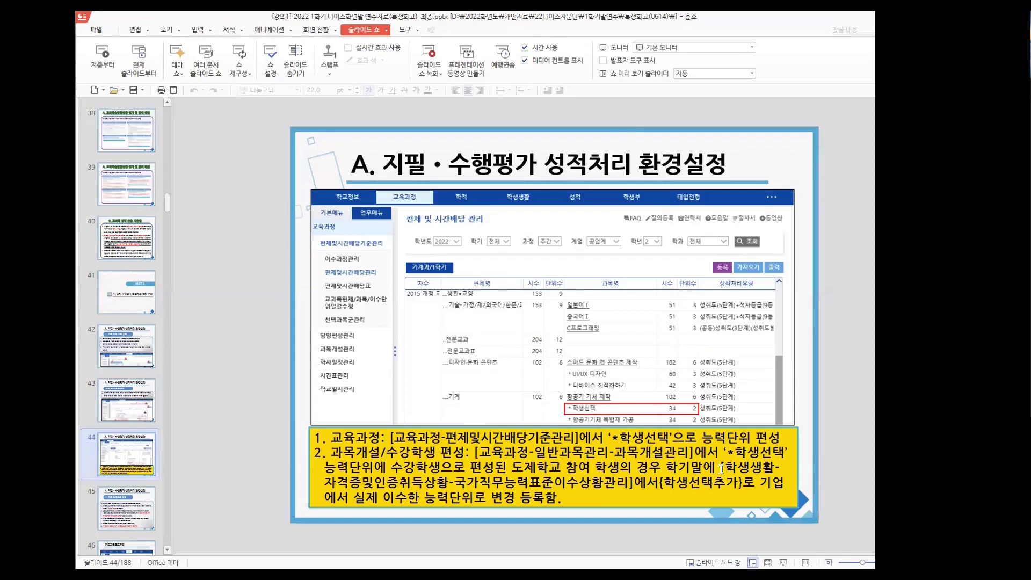
pyautogui.moveTo(751, 472); pyautogui.dragTo(733, 486)
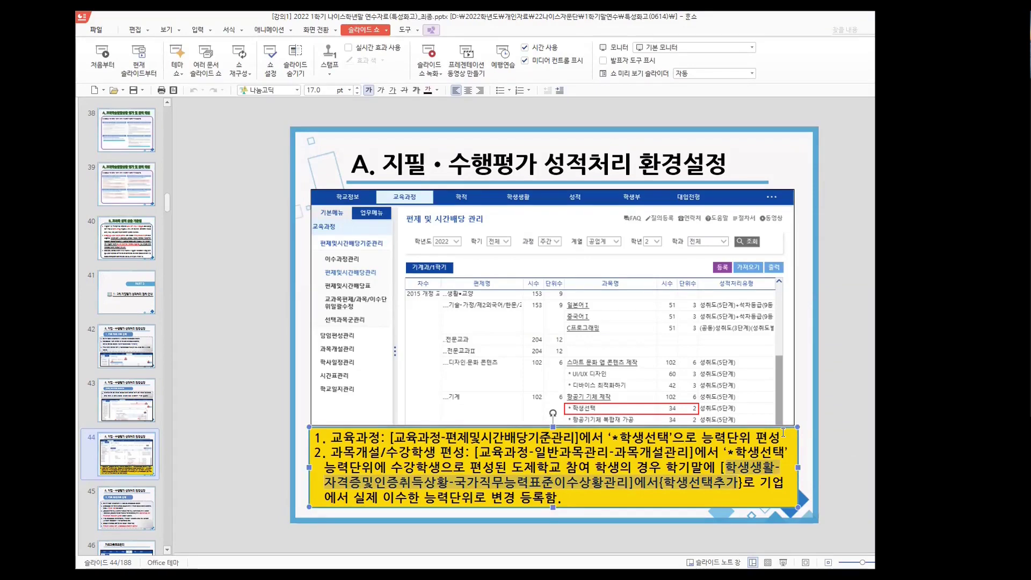
# Step: Deselect the yellow note on slide 44 and skim the card subject code slides 45 and 46
pyautogui.click(863, 428)
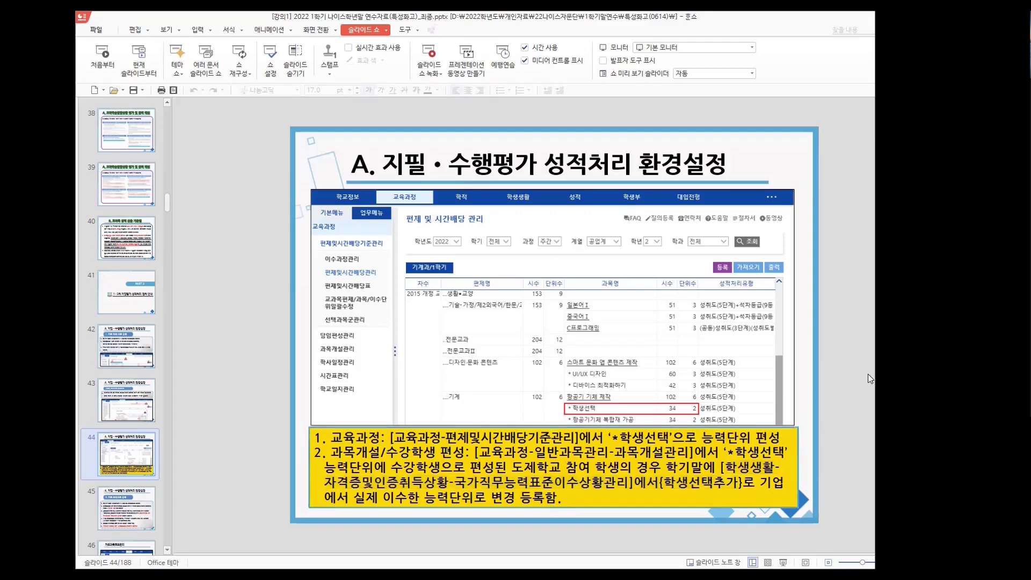
pyautogui.click(131, 502)
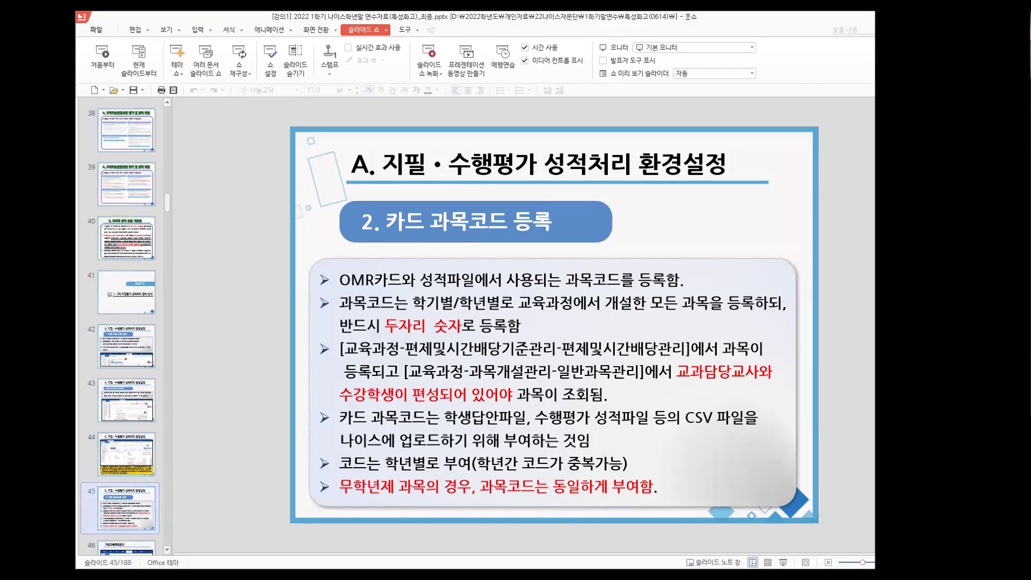
pyautogui.press('pagedown')
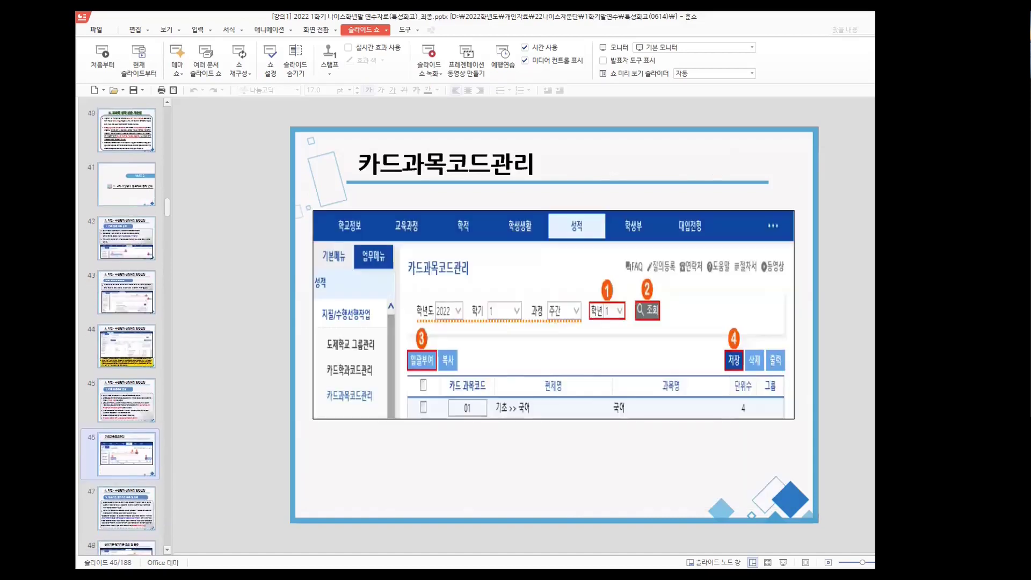
pyautogui.press('pagedown')
# Step: Return to slide 44 and review slides 45 and 46 on 카드 과목코드 등록 and 카드과목코드관리
pyautogui.click(137, 348)
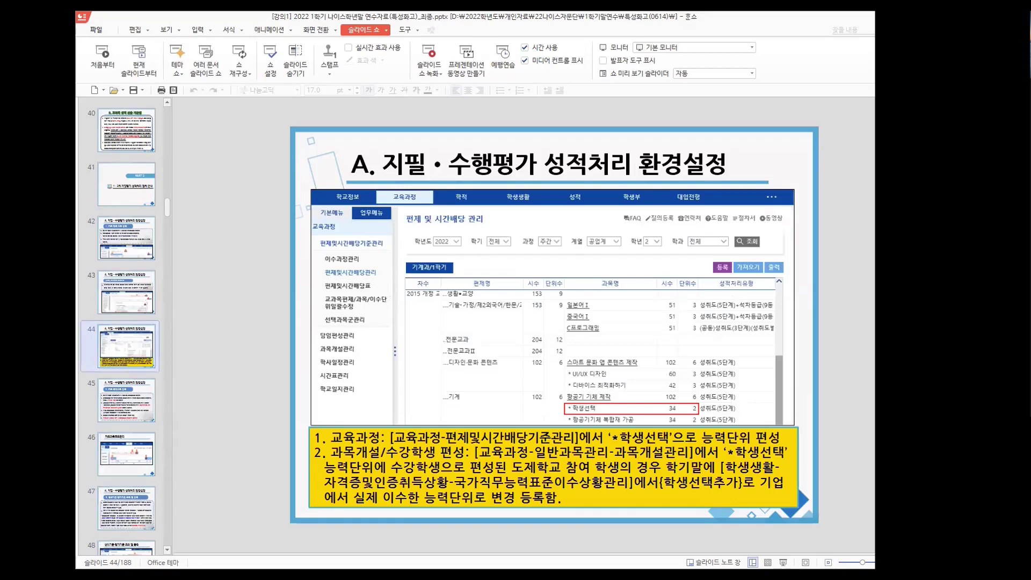
pyautogui.click(150, 410)
pyautogui.click(143, 352)
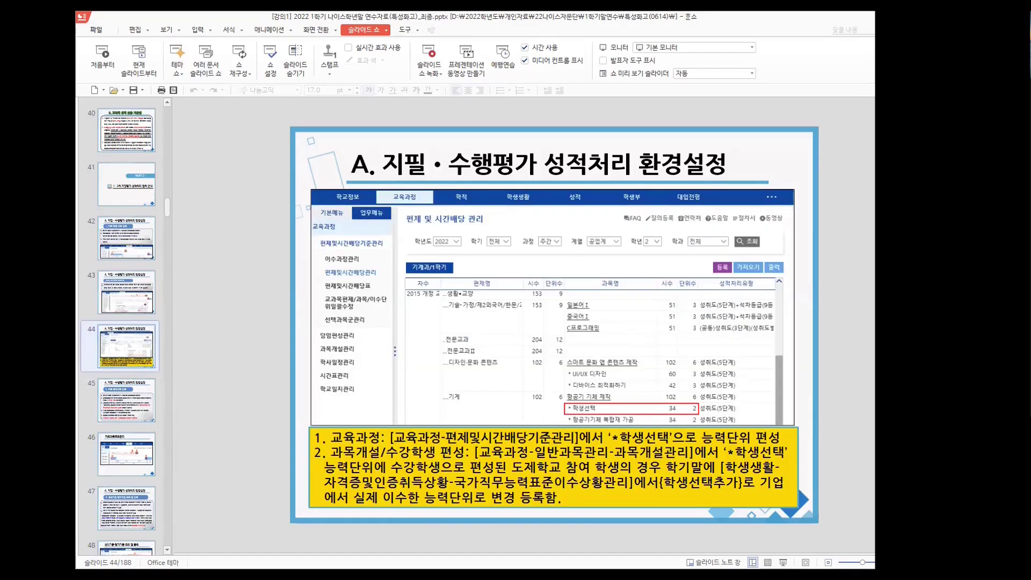
pyautogui.press('Down')
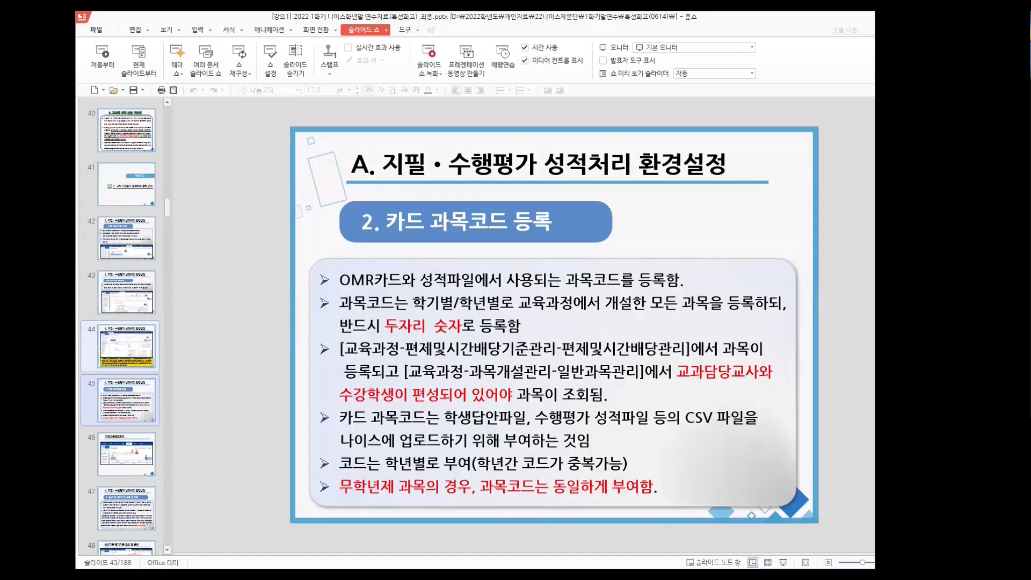
pyautogui.press('Down')
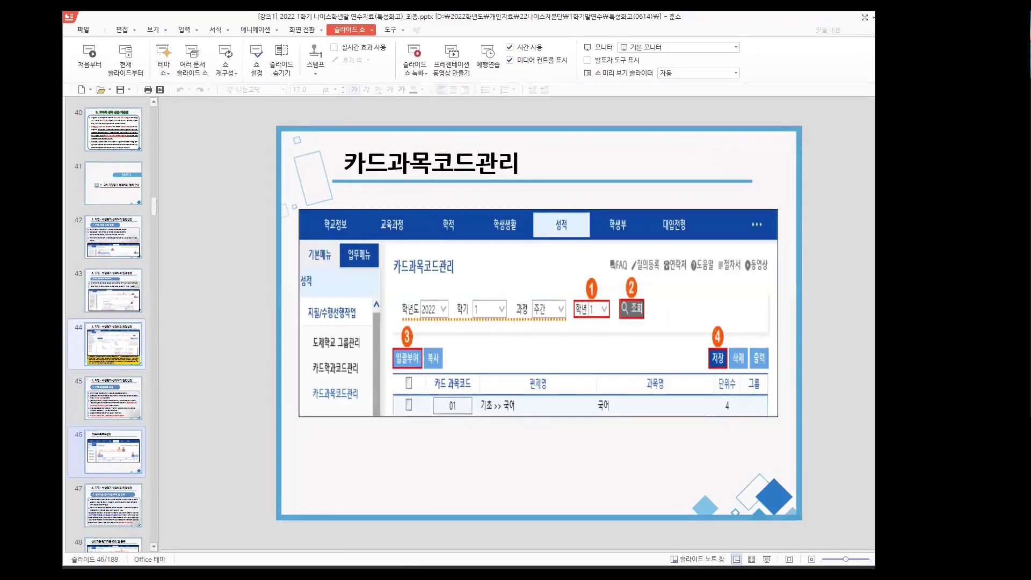
# Step: Review slides 47 to 55 on 성취기준·평가기준 조회 및 등록, including 일괄업로드, 수행평가영역관리 and 문항정보표
pyautogui.press('Down')
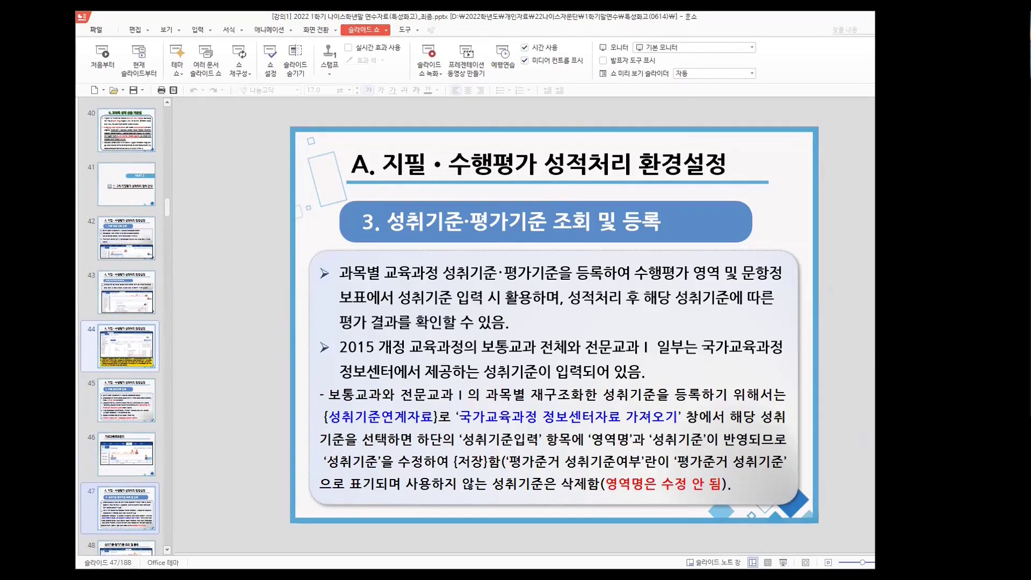
pyautogui.press('pagedown')
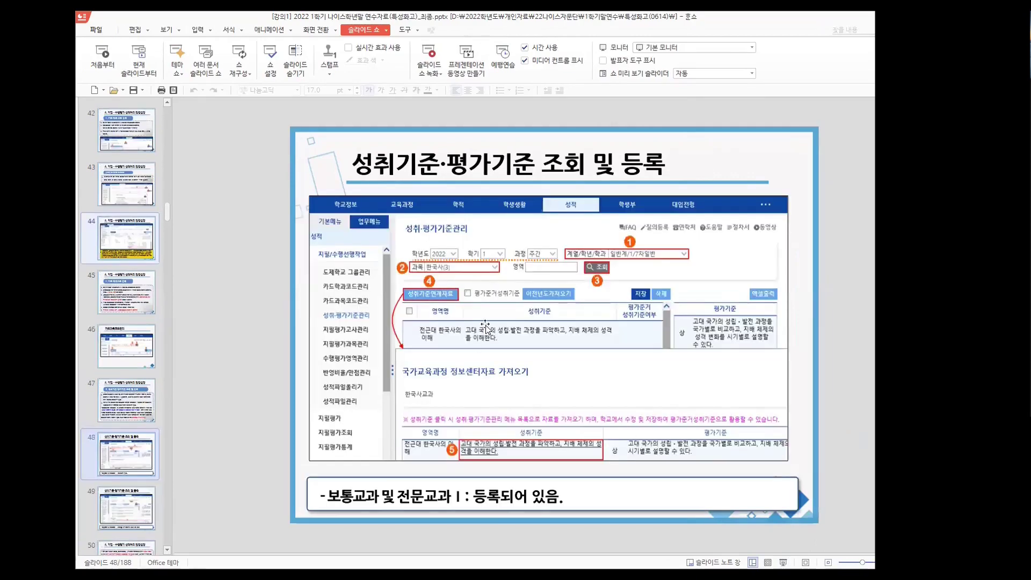
pyautogui.press('pagedown')
pyautogui.press('pagedown')
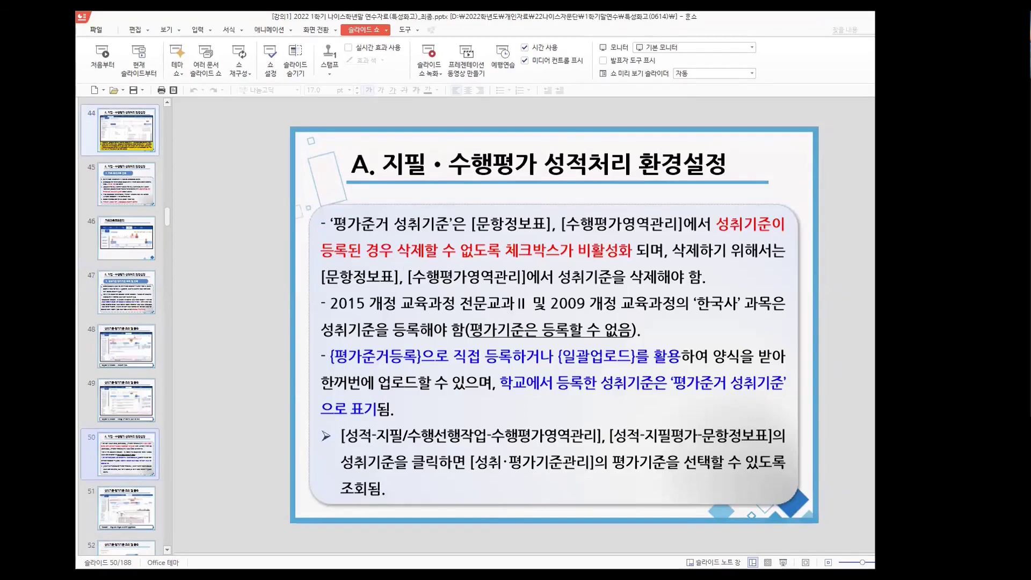
pyautogui.press('pagedown')
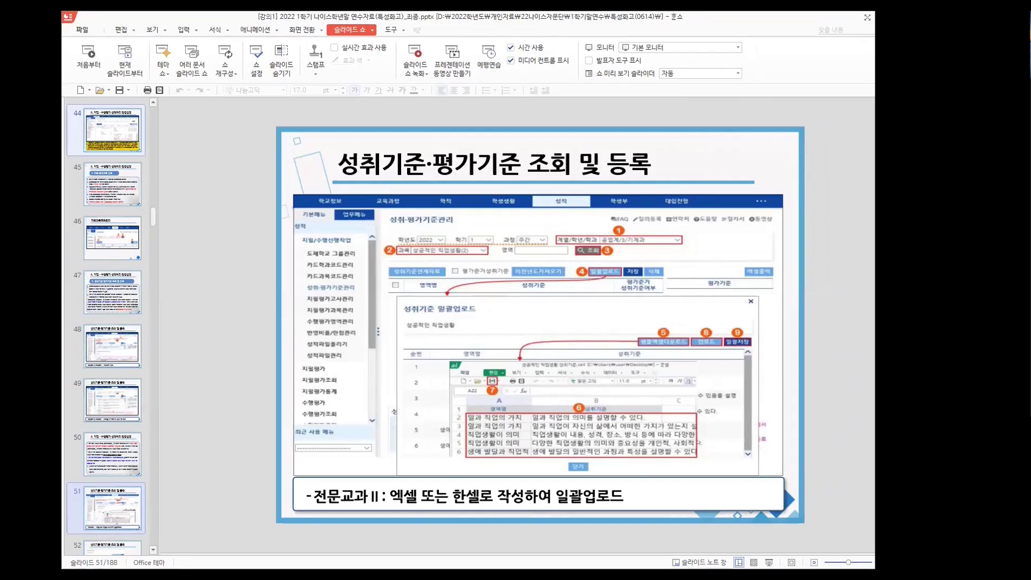
pyautogui.press('pagedown')
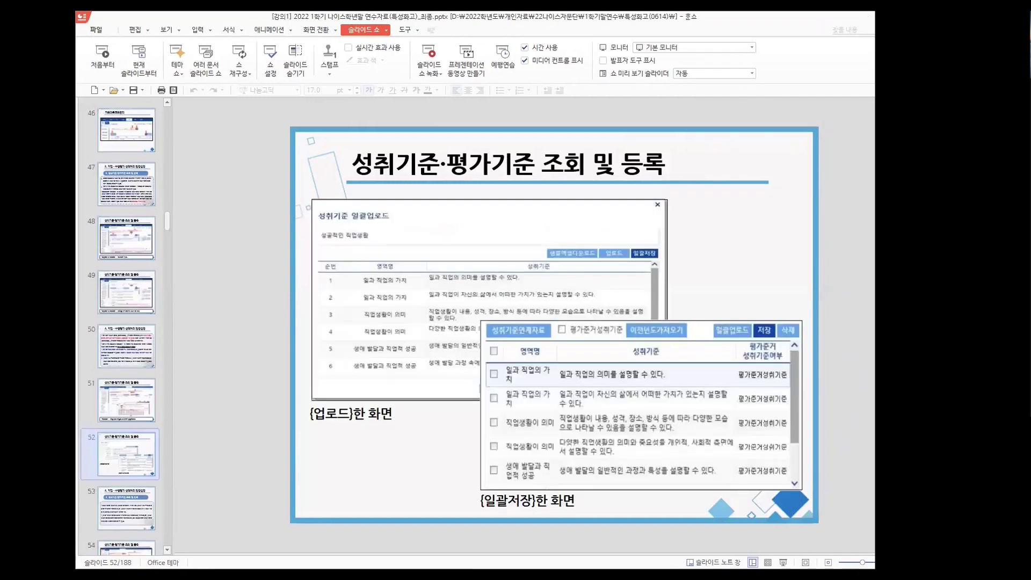
pyautogui.press('pagedown')
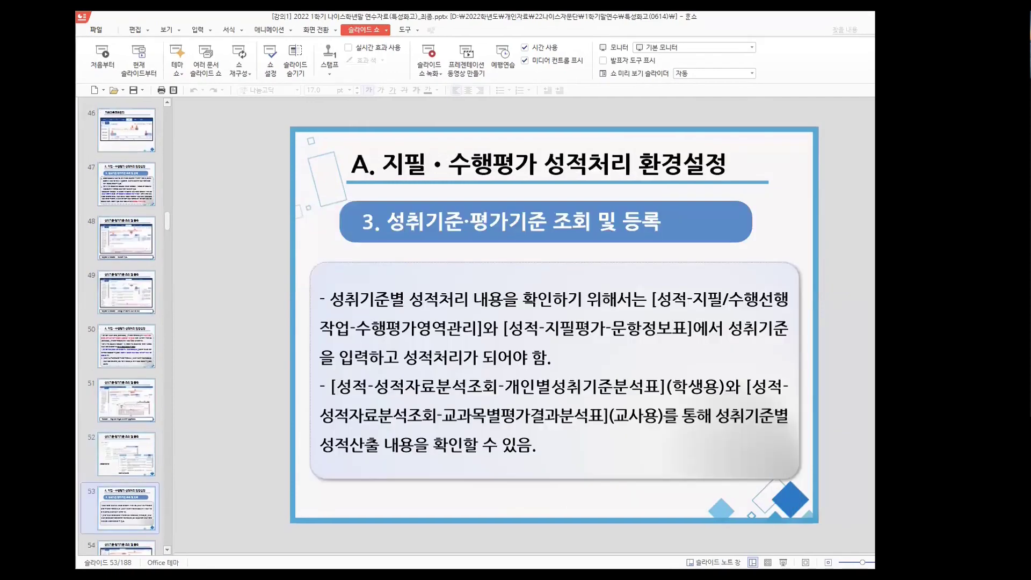
pyautogui.press('pagedown')
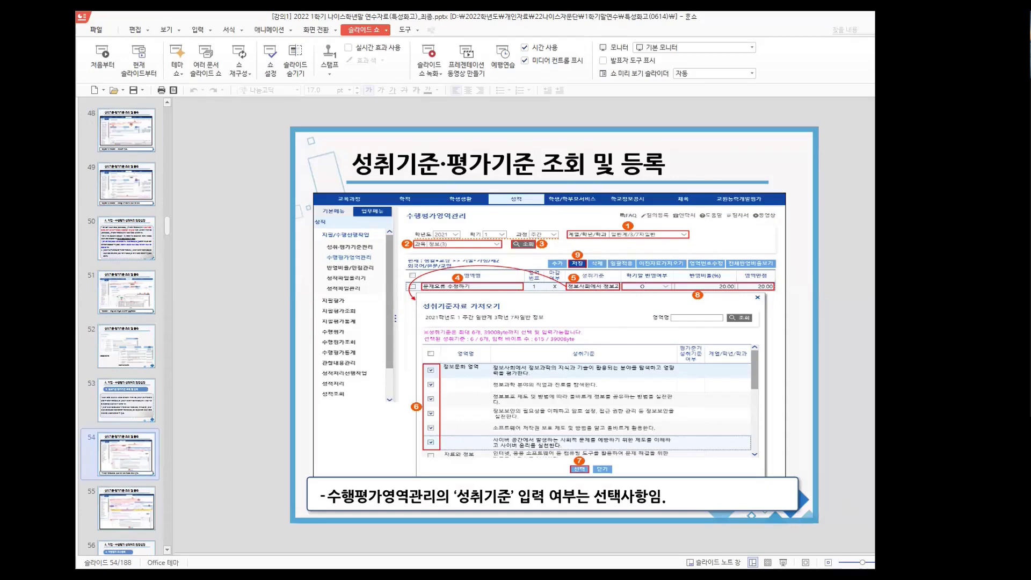
pyautogui.press('Down')
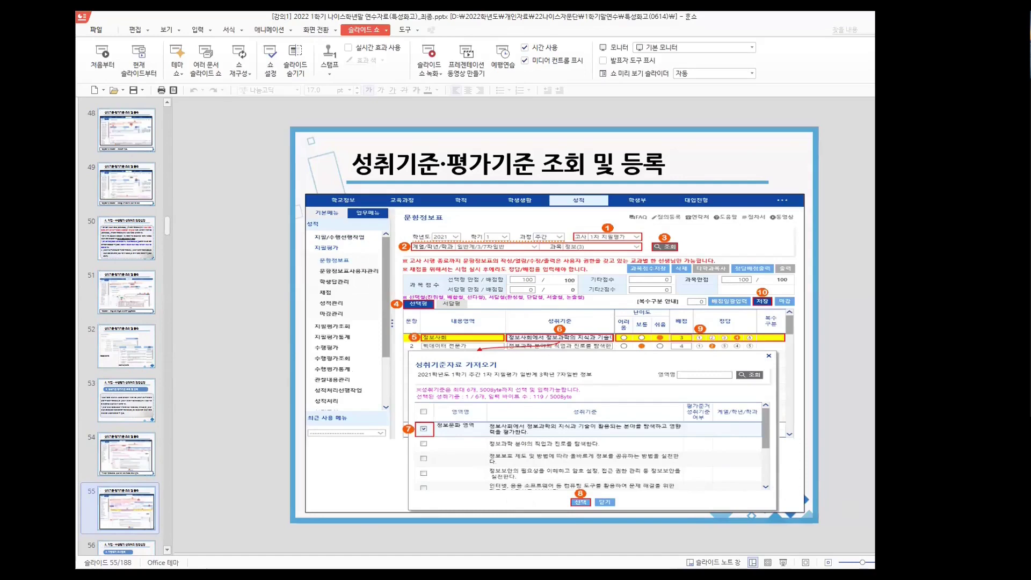
# Step: Advance to slides 56 and 57 to review the 지필평가 고사관리 guidance on exam dates and sort order
pyautogui.press('pagedown')
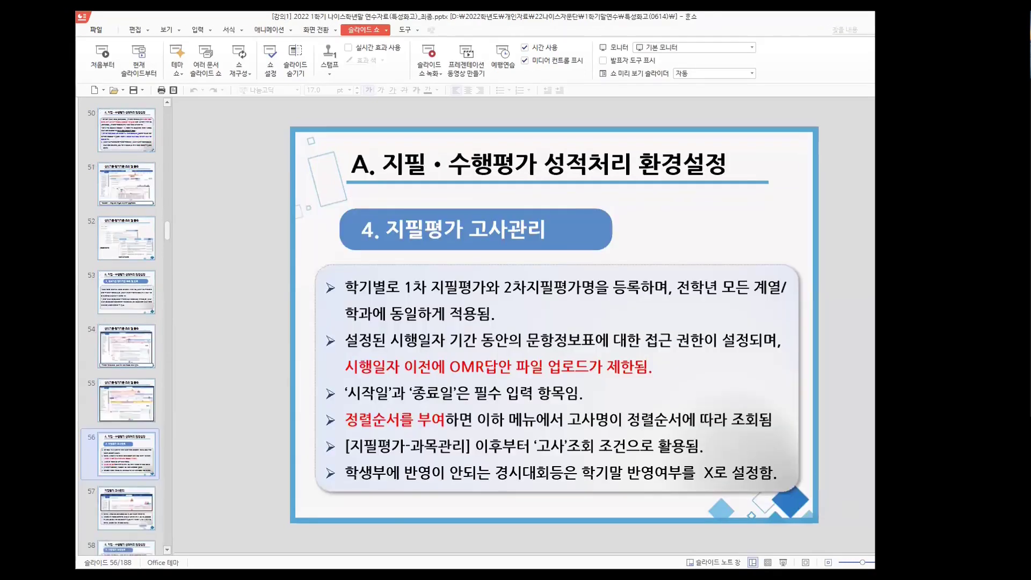
pyautogui.press('pagedown')
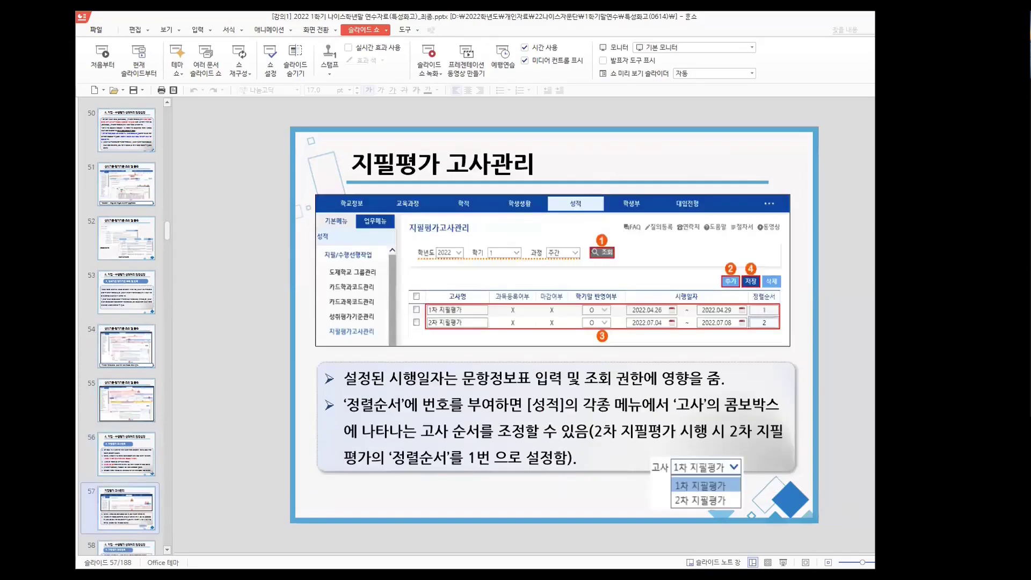